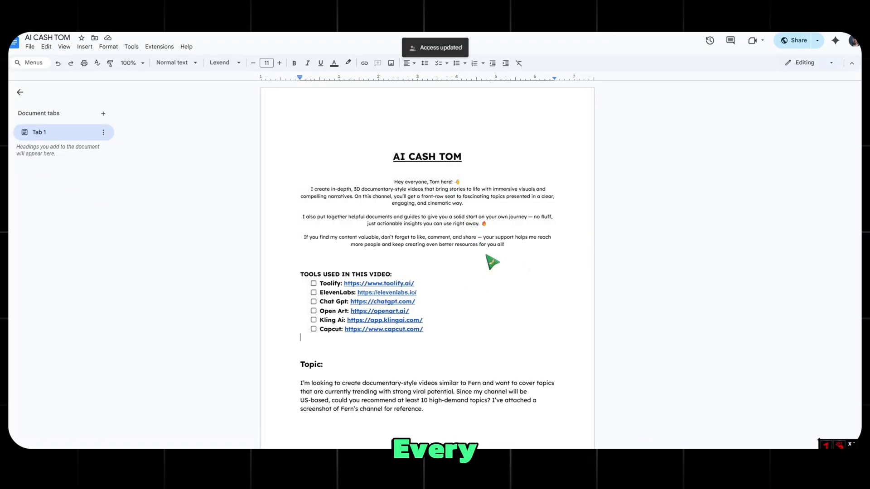
pyautogui.scroll(-1, 521, 269)
pyautogui.scroll(-2, 366, 307)
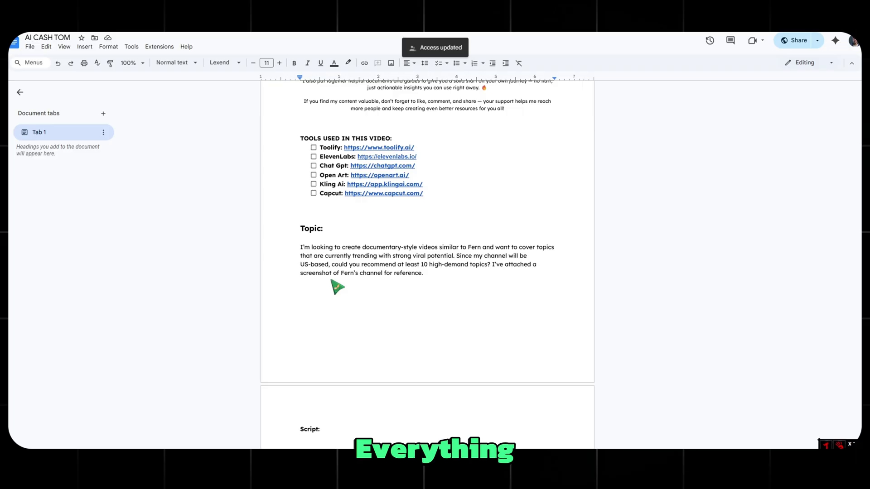
pyautogui.scroll(-2, 442, 290)
pyautogui.scroll(-4, 408, 286)
pyautogui.scroll(-2, 381, 299)
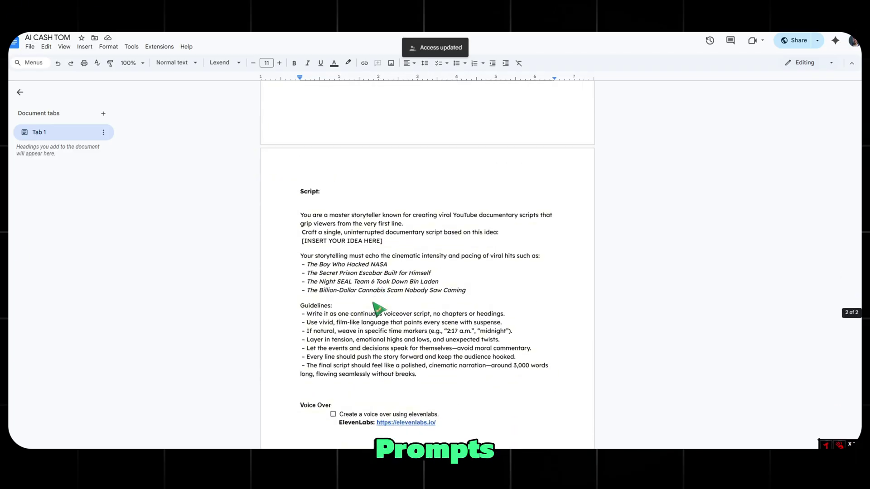
pyautogui.scroll(-1, 340, 307)
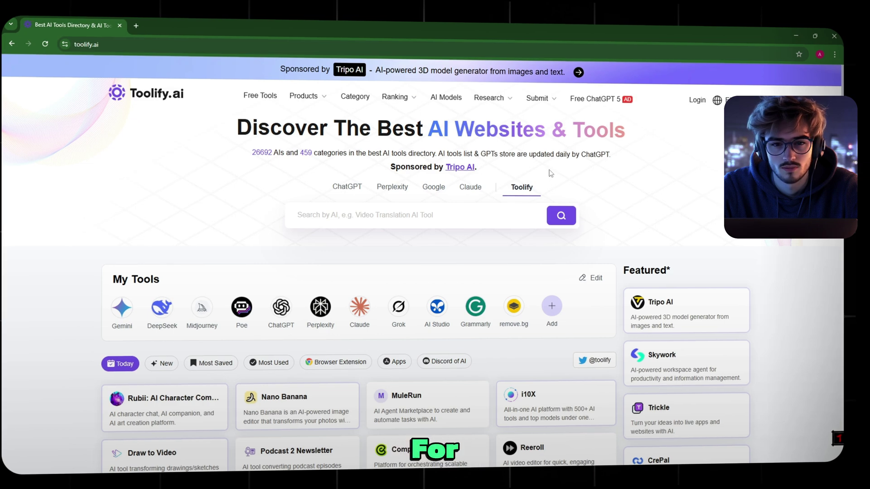
pyautogui.scroll(-2, 632, 189)
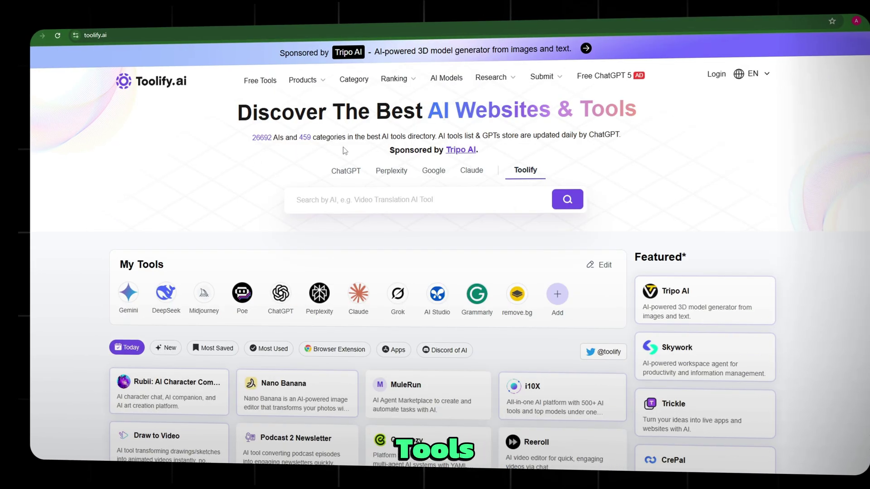
pyautogui.scroll(-4, 625, 206)
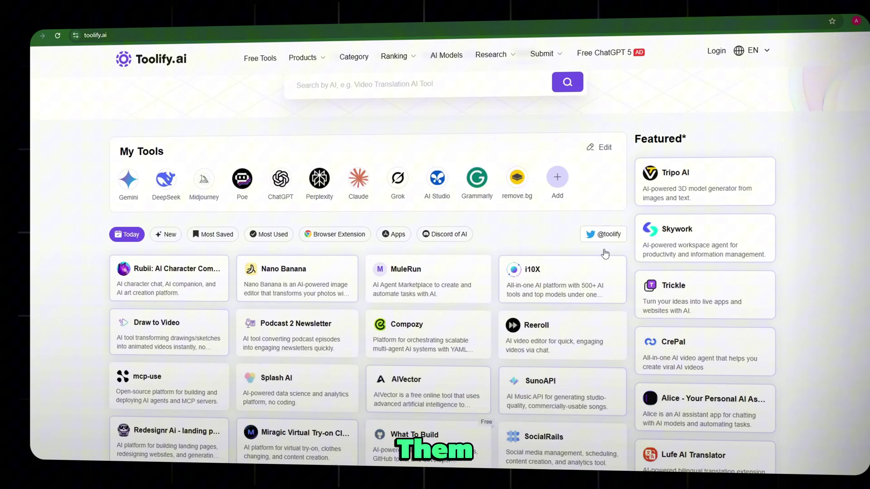
pyautogui.scroll(-2, 543, 272)
pyautogui.scroll(-5, 488, 295)
pyautogui.scroll(-3, 486, 294)
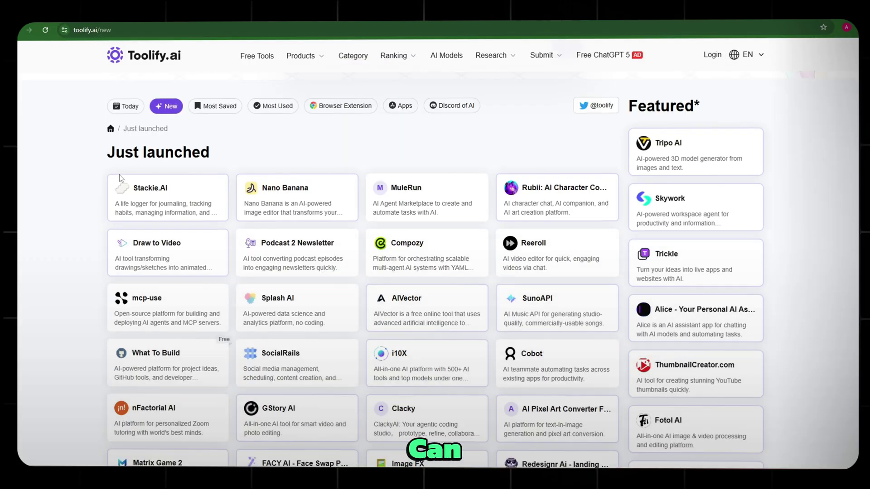
pyautogui.scroll(-1, 122, 175)
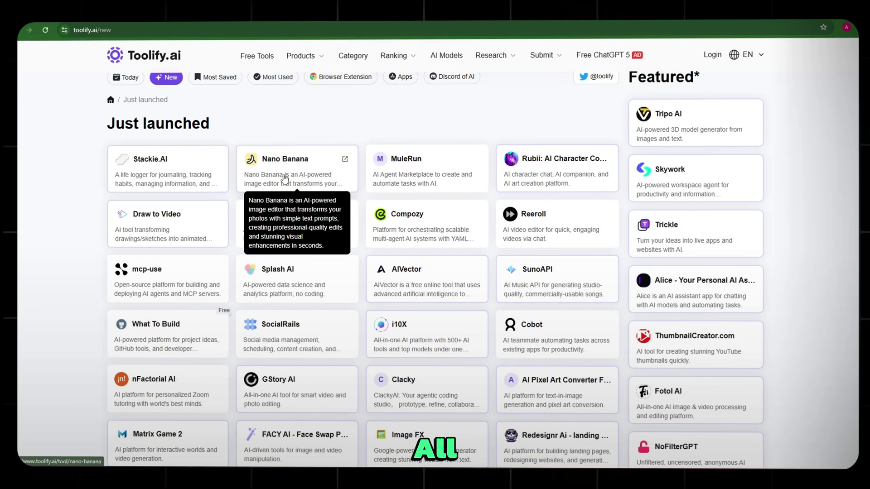
pyautogui.scroll(-2, 435, 272)
pyautogui.scroll(-1, 435, 271)
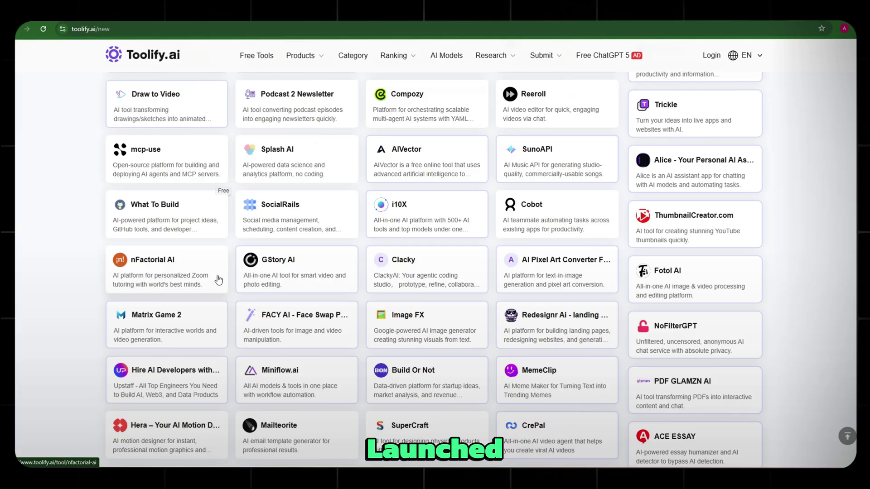
pyautogui.scroll(3, 272, 238)
# Step: Visit the Draw to Video tool's site, then show Toolify's Most Saved AI tools
pyautogui.click(215, 216)
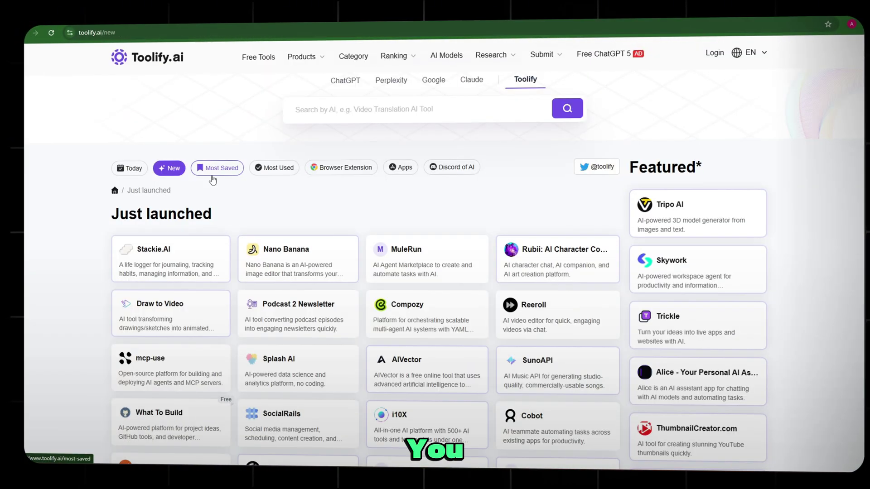
pyautogui.click(218, 169)
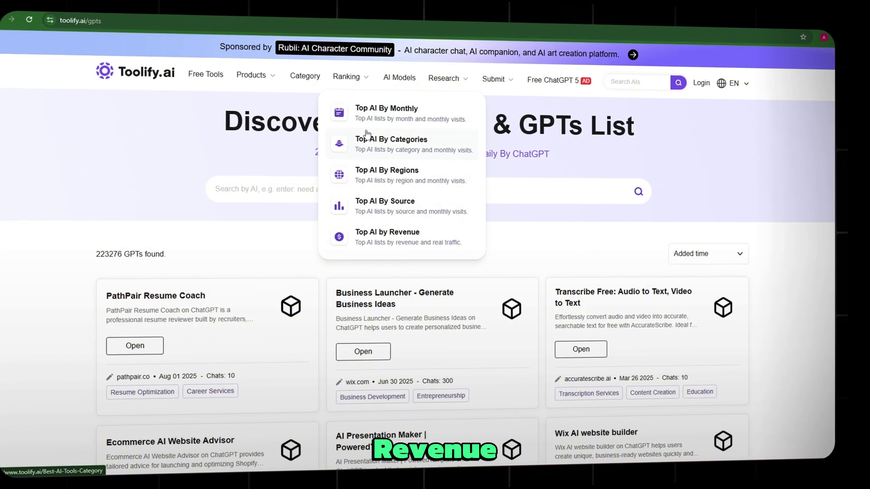
# Step: From Toolify's categories, browse free Image Generation, Video & Animation, then Voice Generation & Conversion tools
pyautogui.click(305, 75)
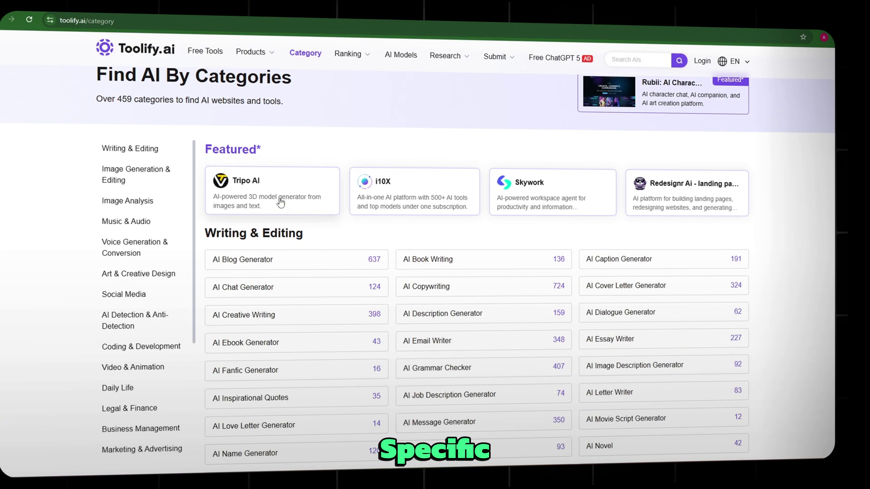
pyautogui.scroll(-3, 281, 202)
pyautogui.scroll(3, 272, 204)
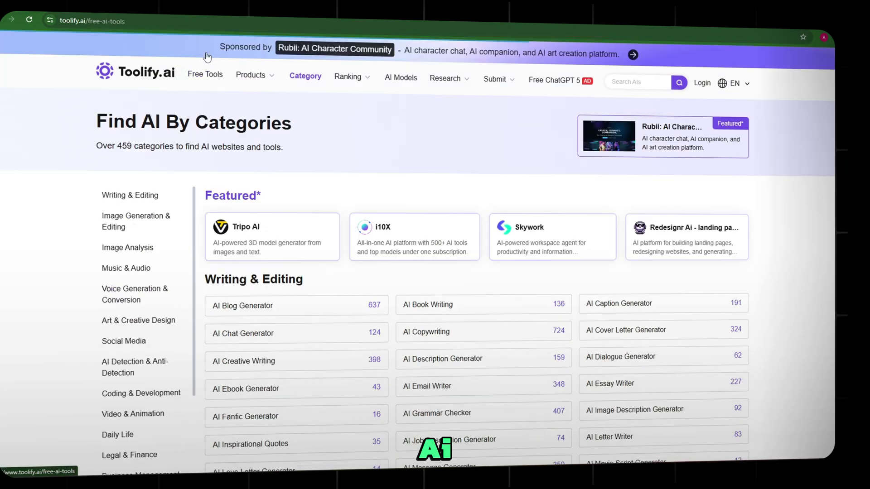
pyautogui.click(204, 75)
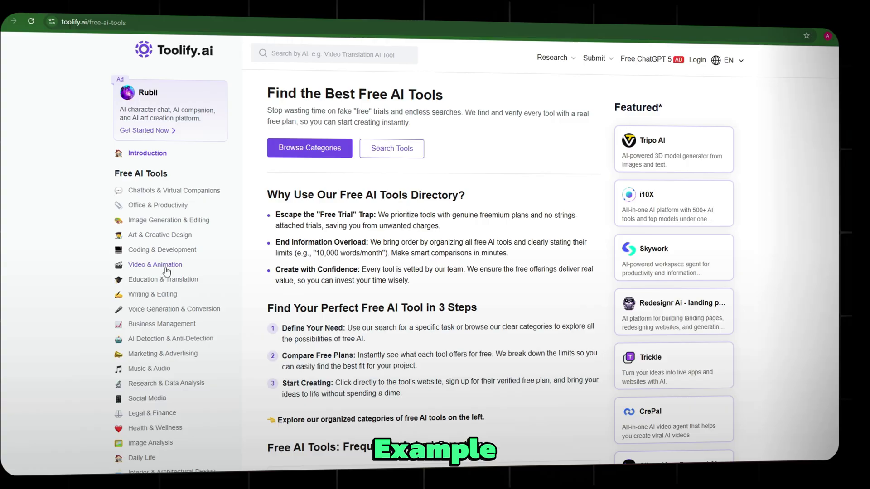
pyautogui.click(161, 222)
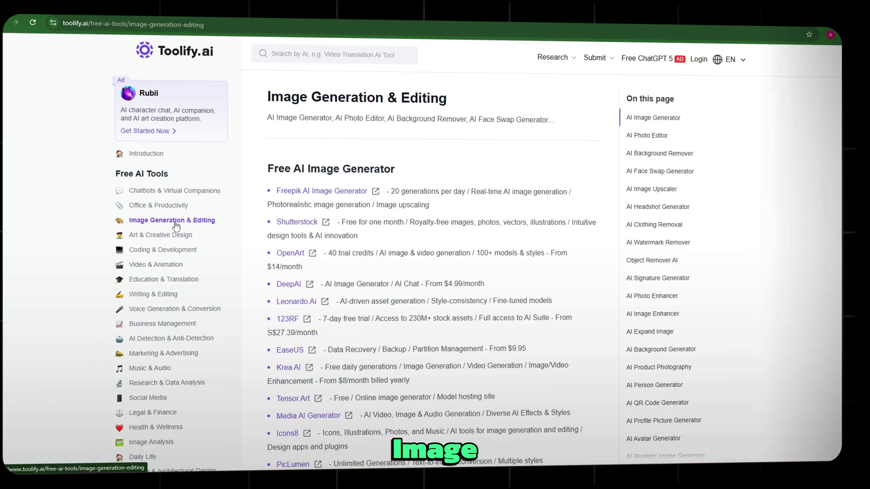
pyautogui.scroll(-5, 380, 272)
pyautogui.scroll(-5, 381, 272)
pyautogui.scroll(-5, 381, 272)
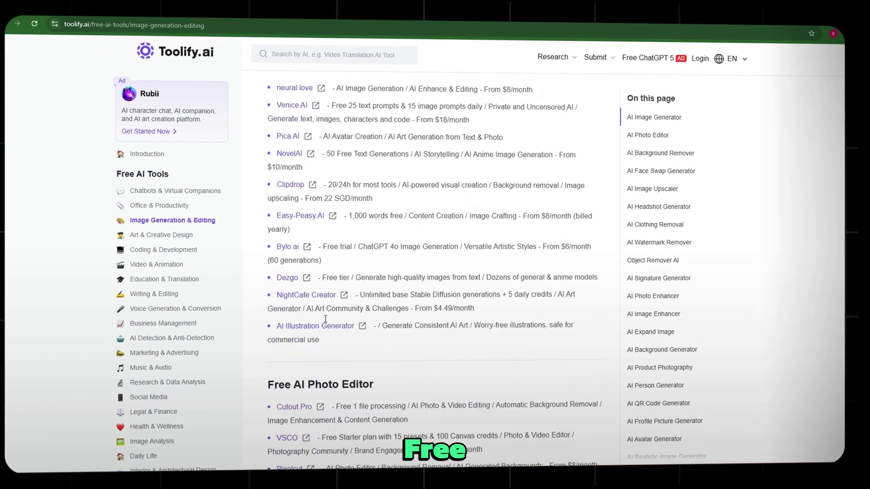
pyautogui.scroll(-5, 380, 272)
pyautogui.scroll(-5, 381, 292)
pyautogui.scroll(-5, 381, 292)
pyautogui.scroll(-3, 340, 306)
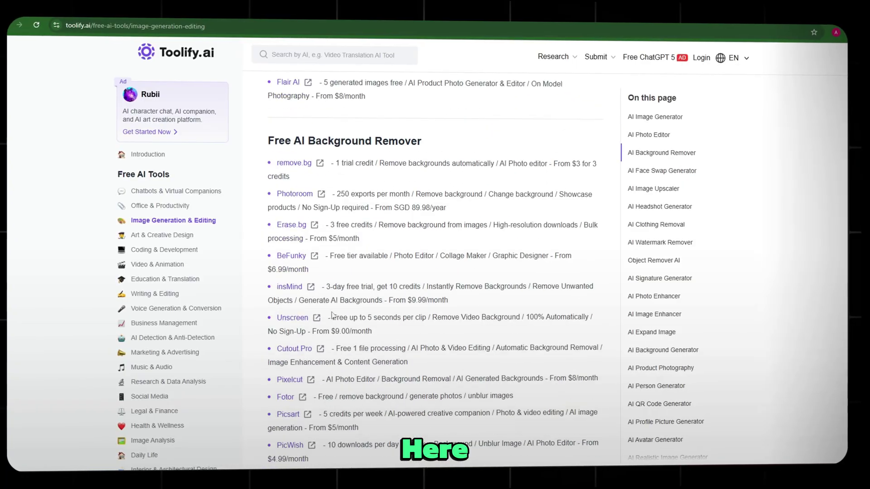
pyautogui.click(156, 265)
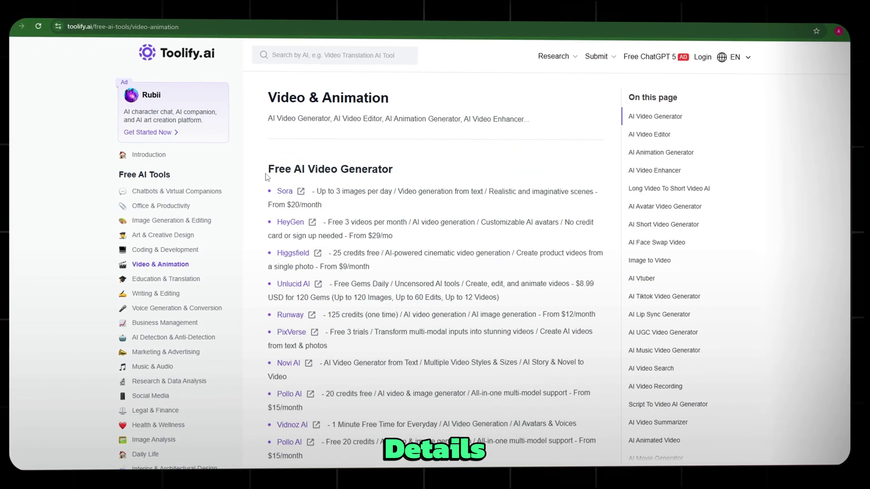
pyautogui.click(180, 308)
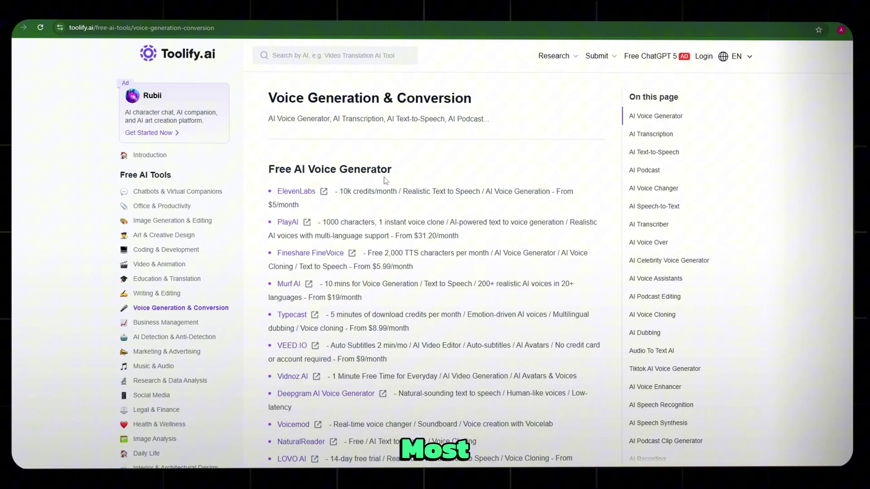
pyautogui.scroll(-2, 385, 177)
pyautogui.scroll(-8, 317, 201)
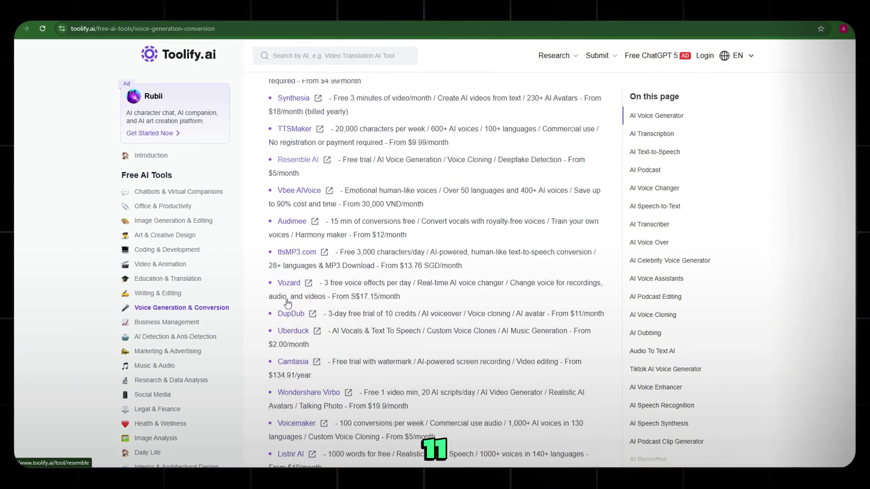
pyautogui.scroll(-3, 554, 249)
pyautogui.scroll(-8, 562, 254)
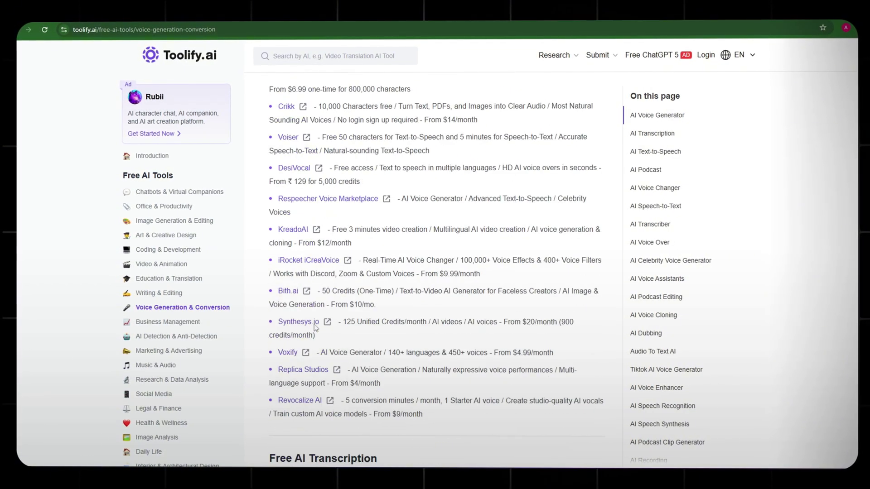
pyautogui.scroll(-5, 407, 271)
pyautogui.scroll(-3, 374, 286)
pyautogui.scroll(-8, 325, 328)
pyautogui.scroll(-8, 323, 330)
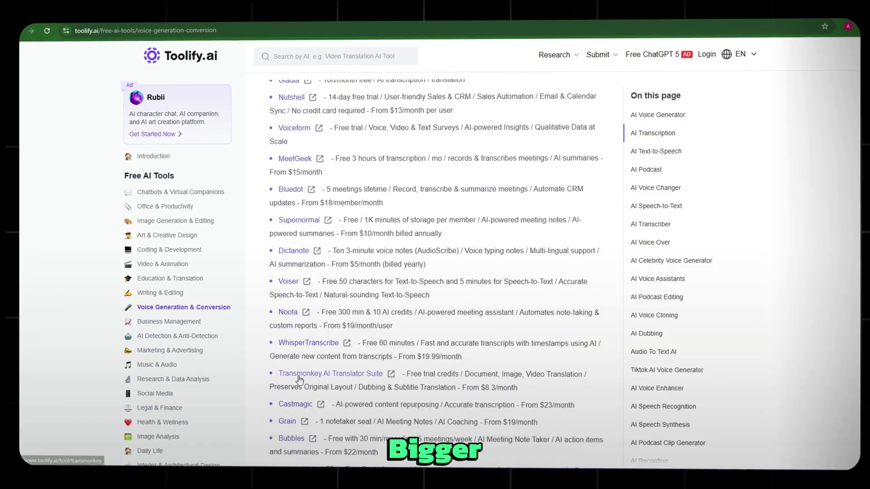
pyautogui.scroll(-6, 340, 337)
pyautogui.scroll(-3, 353, 340)
pyautogui.scroll(-2, 357, 343)
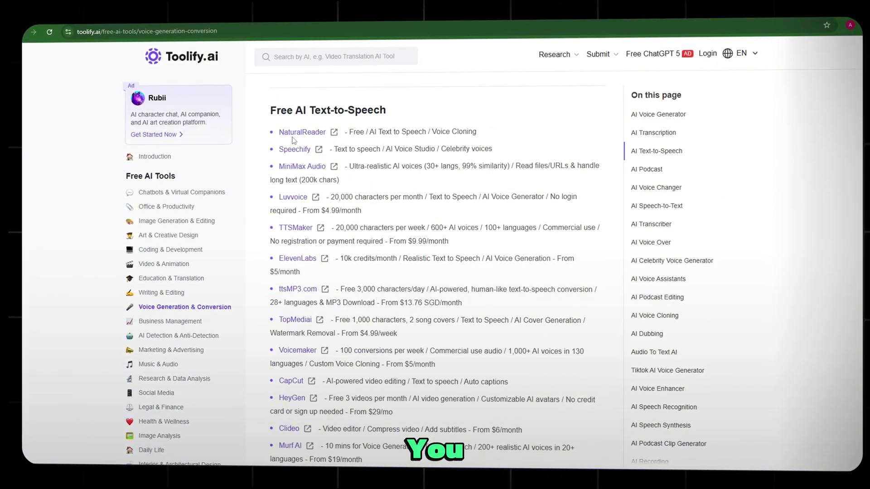
pyautogui.scroll(-5, 292, 137)
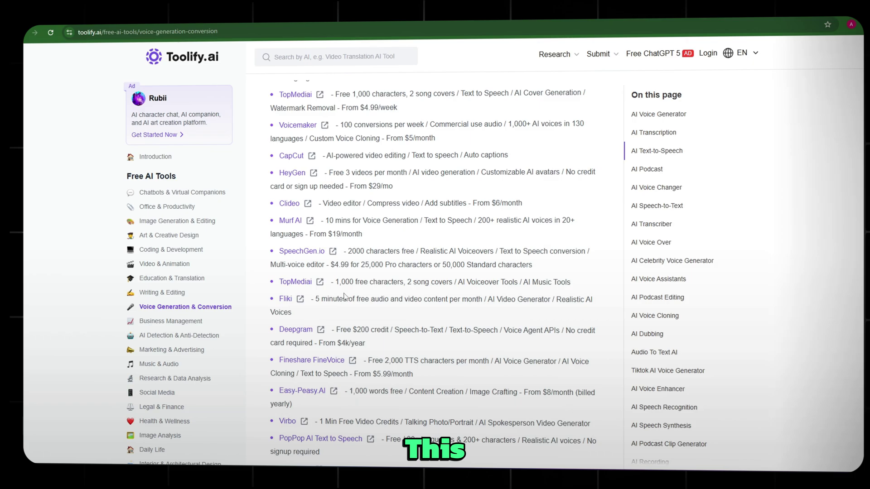
pyautogui.scroll(-5, 299, 204)
pyautogui.scroll(-3, 307, 272)
pyautogui.scroll(-5, 307, 288)
pyautogui.scroll(-4, 308, 289)
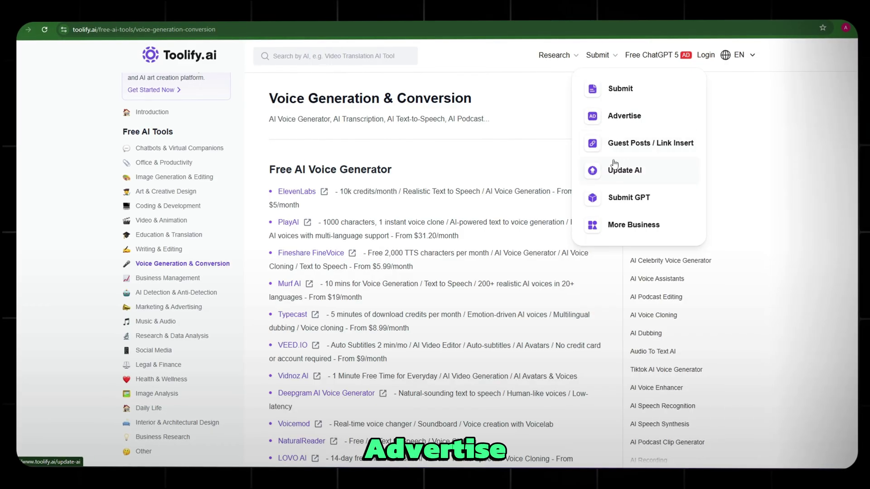
# Step: Follow Toolify's Free ChatGPT 5 link to the i10X pricing plans
pyautogui.click(649, 57)
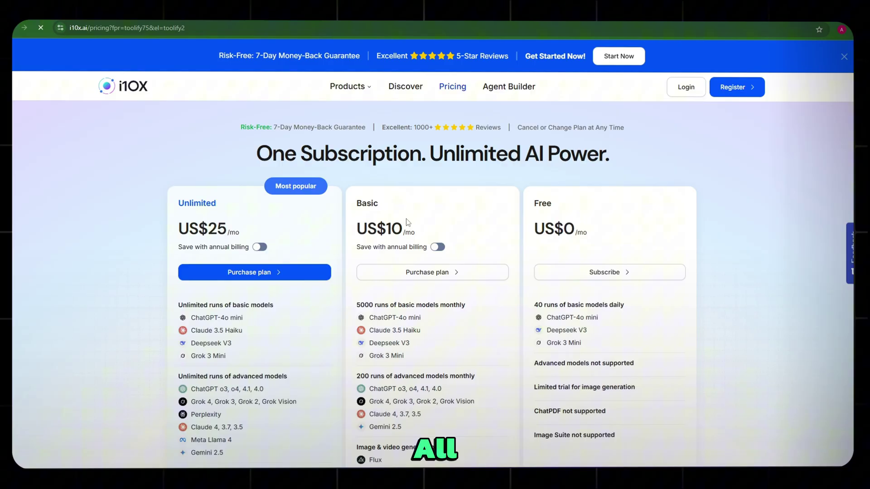
pyautogui.scroll(-3, 270, 239)
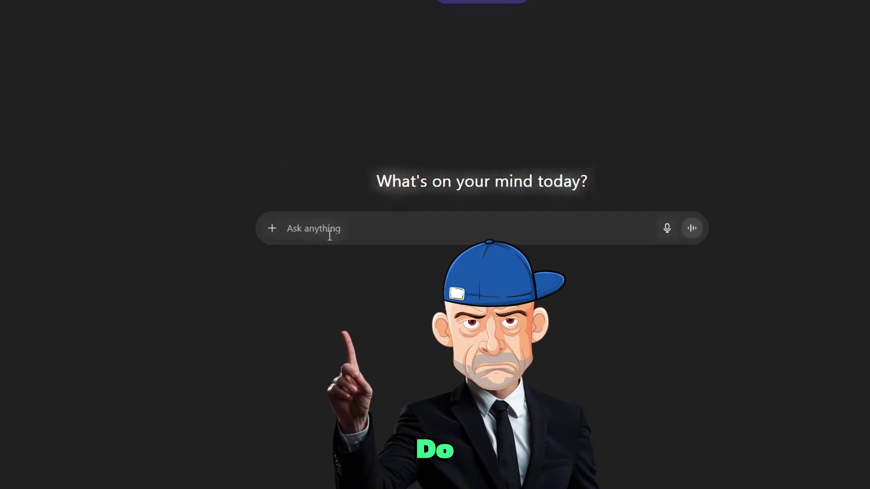
# Step: Send the 10 trending US documentary topics prompt with the Fern channel screenshot attached
pyautogui.write('I’m looking to create documentary-style videos similar to Fern and want to cover topics that are currently trending with strong viral potential. Since my channel will be US-based, could you recommend at least 10 high-demand topics? I’ve attached a screenshot of Fern’s channel for reference.')
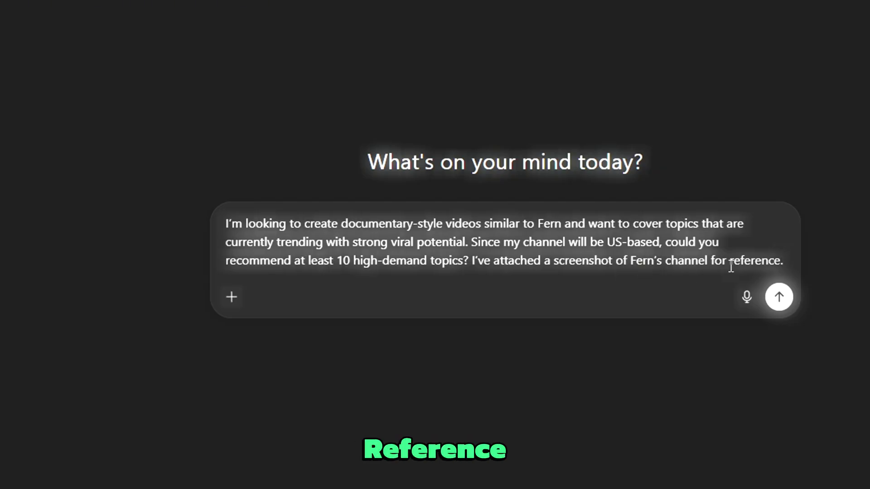
pyautogui.click(231, 297)
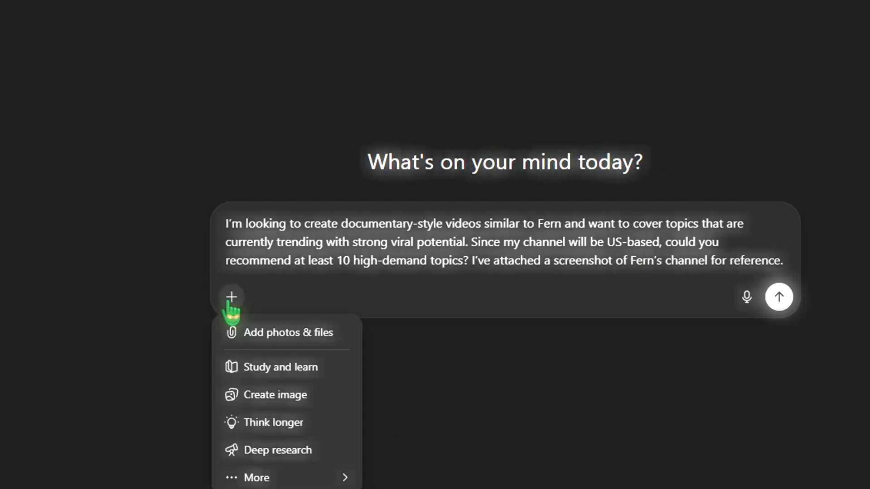
pyautogui.click(279, 333)
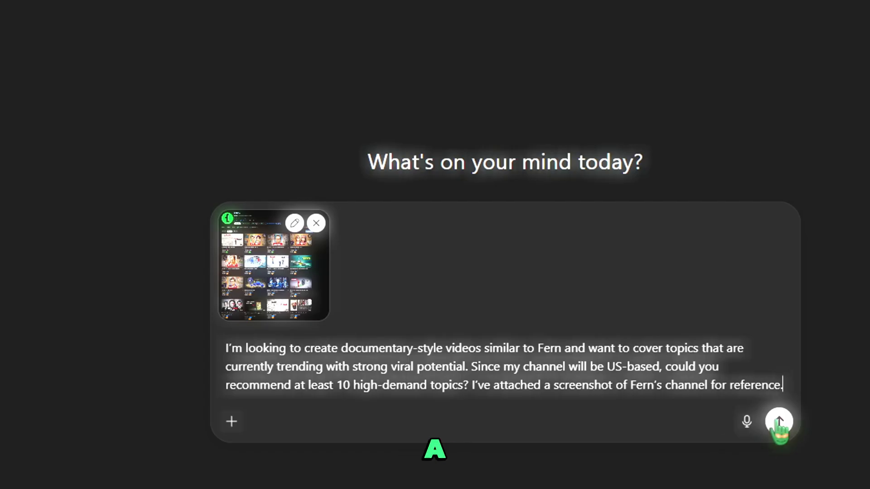
pyautogui.click(779, 422)
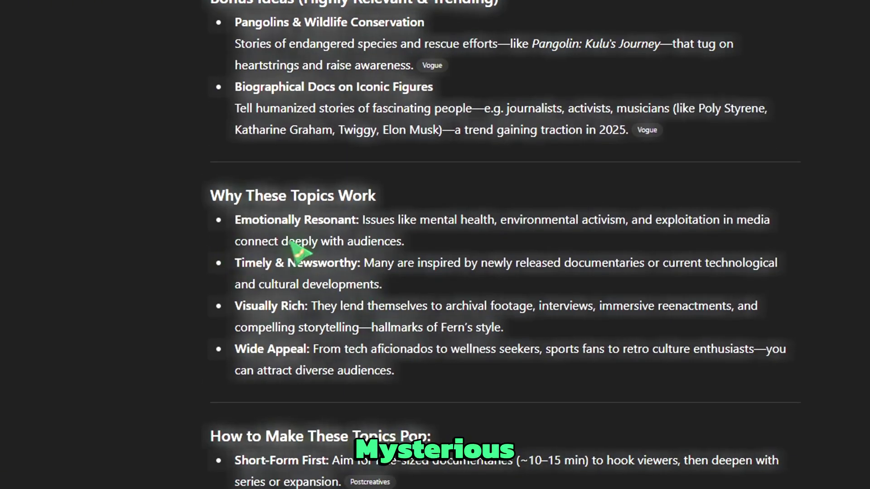
pyautogui.scroll(-5, 340, 265)
pyautogui.scroll(-2, 394, 245)
pyautogui.scroll(-2, 272, 136)
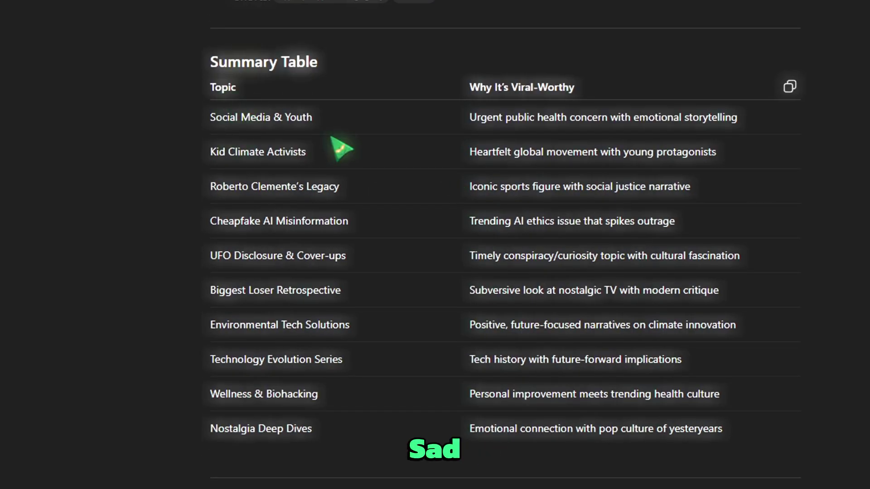
pyautogui.scroll(-2, 598, 218)
pyautogui.scroll(-8, 408, 258)
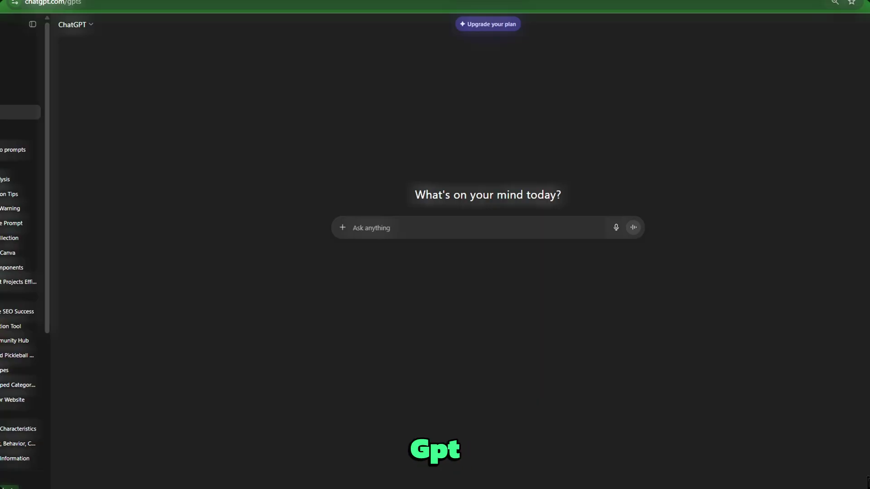
# Step: Start a chat with the Documentary style 3D Image generator GPT using a starter
pyautogui.click(372, 107)
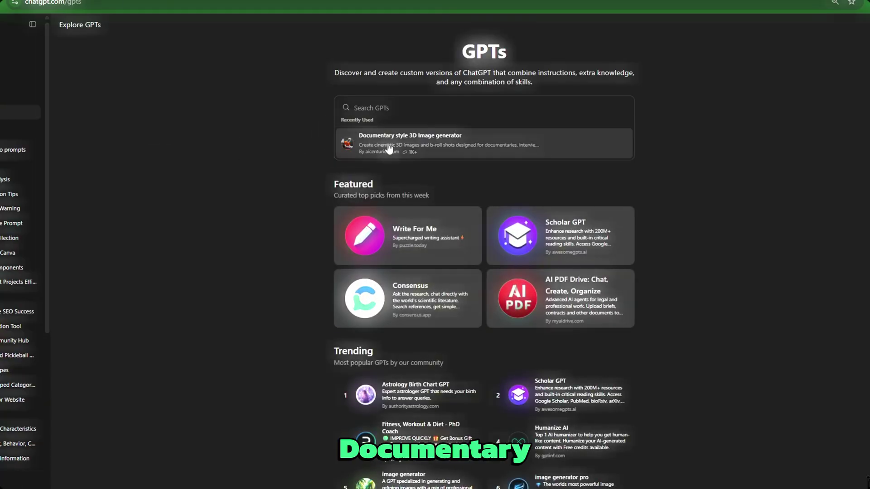
pyautogui.click(375, 135)
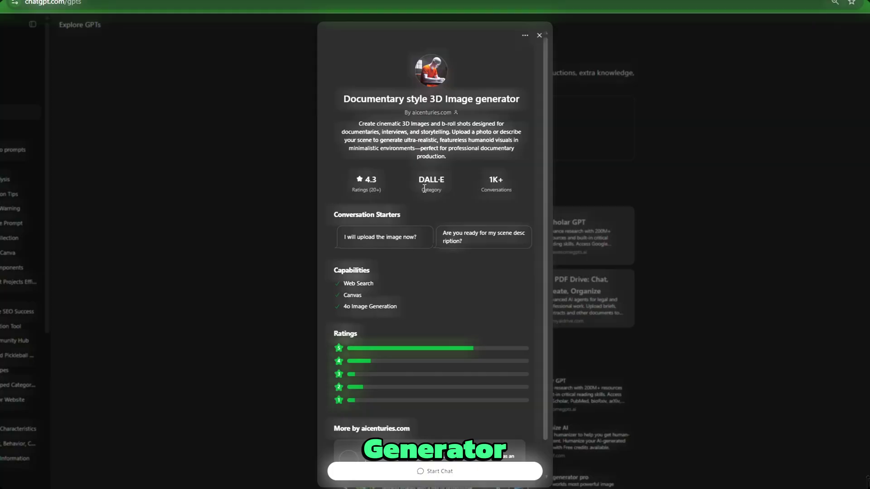
pyautogui.click(436, 472)
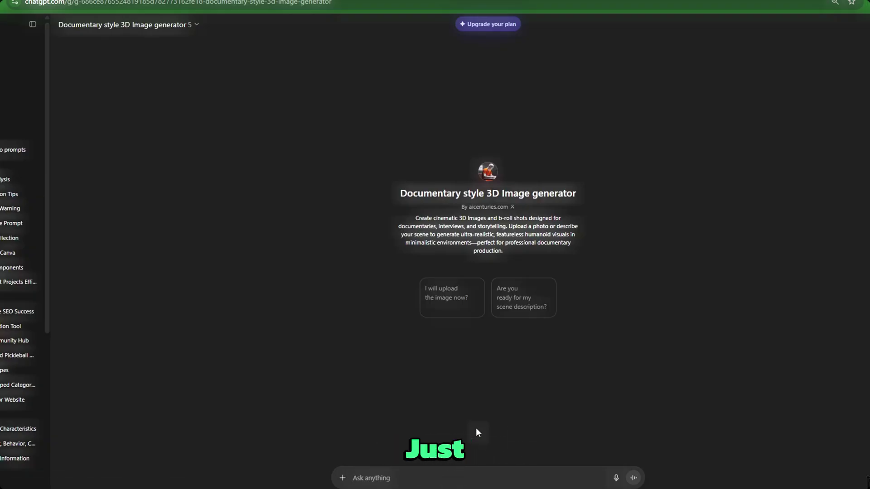
pyautogui.click(522, 297)
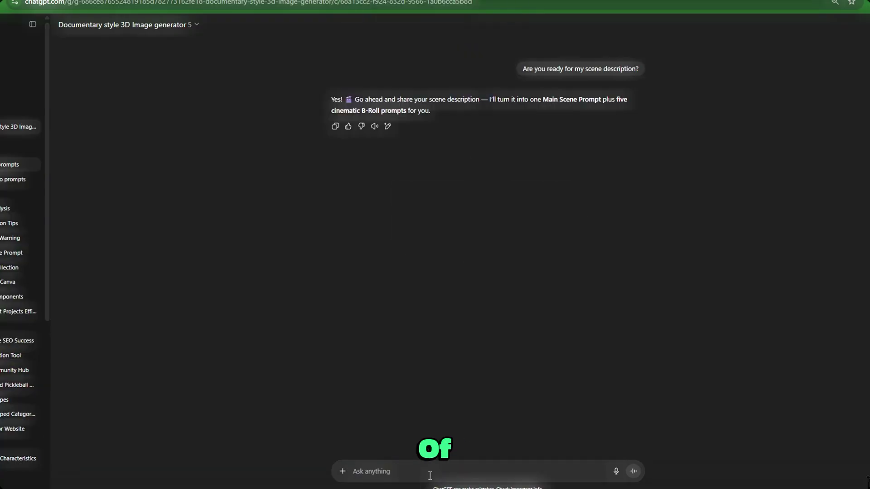
# Step: Send the prepared scene description for prompt conversion, then reply choosing B-Roll Prompt 1
pyautogui.write('It begins in the shadows of a suburban Miami neighborhood, on a night so ordinary it should have been forgettable. The streetlights flickered over palm-lined cul-de-sacs, sprinklers clicked on in manicured lawns, and inside one house a boy sat hunched over a glowing screen. His name was Jonathan James. He was fifteen years old. And in just a few keystrokes, he was about to shake the foundations of American cybersecurity.')
pyautogui.press('Return')
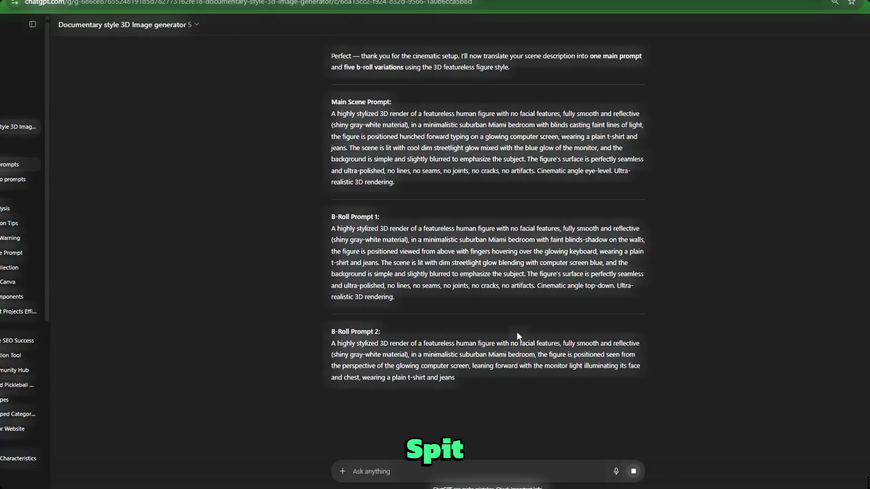
pyautogui.scroll(-5, 517, 340)
pyautogui.scroll(-5, 517, 361)
pyautogui.scroll(-5, 476, 360)
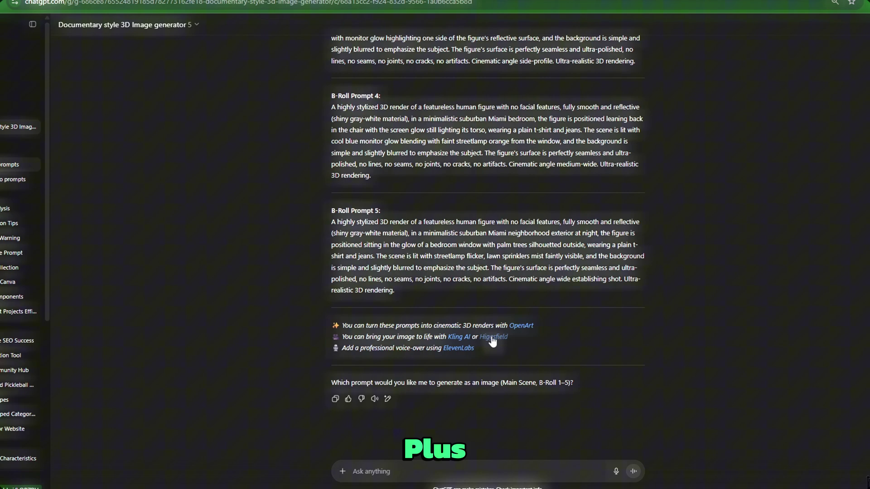
pyautogui.moveTo(330, 382); pyautogui.dragTo(544, 382)
pyautogui.click(491, 460)
pyautogui.write('1')
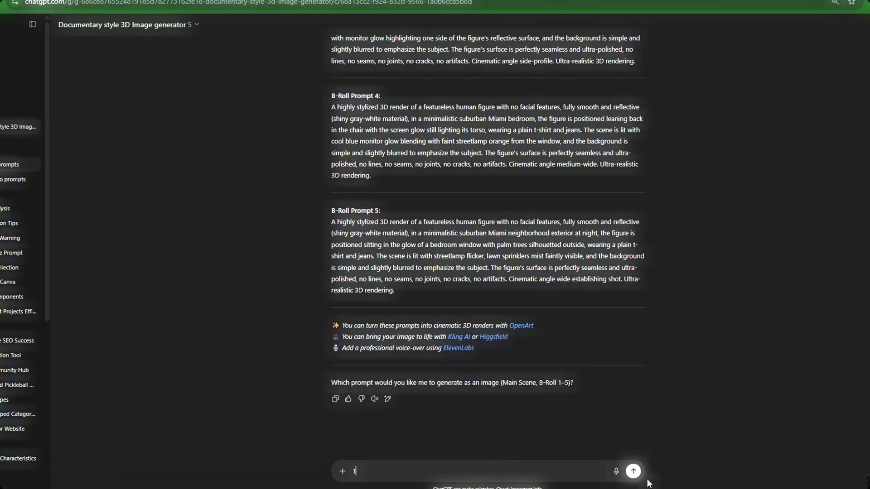
pyautogui.press('Return')
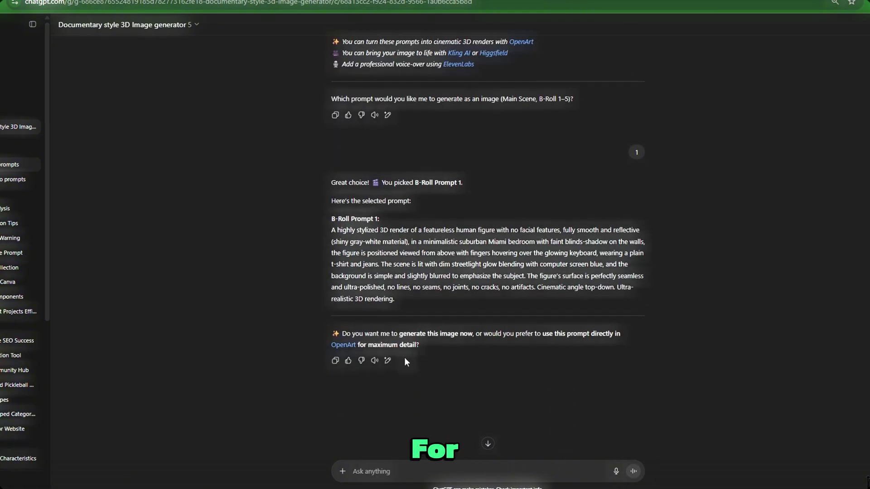
pyautogui.write('now')
# Step: Have the faceless-figure-at-keyboard image generated now and enlarge it for a closer look
pyautogui.press('Return')
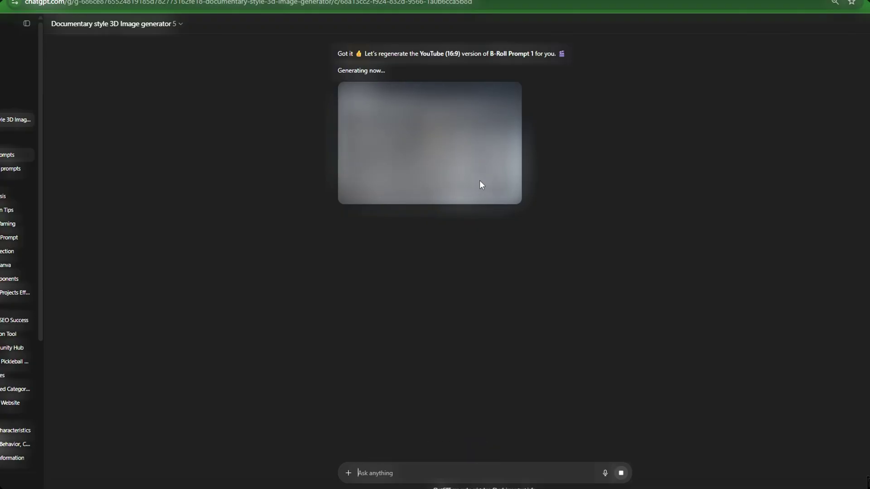
pyautogui.click(480, 181)
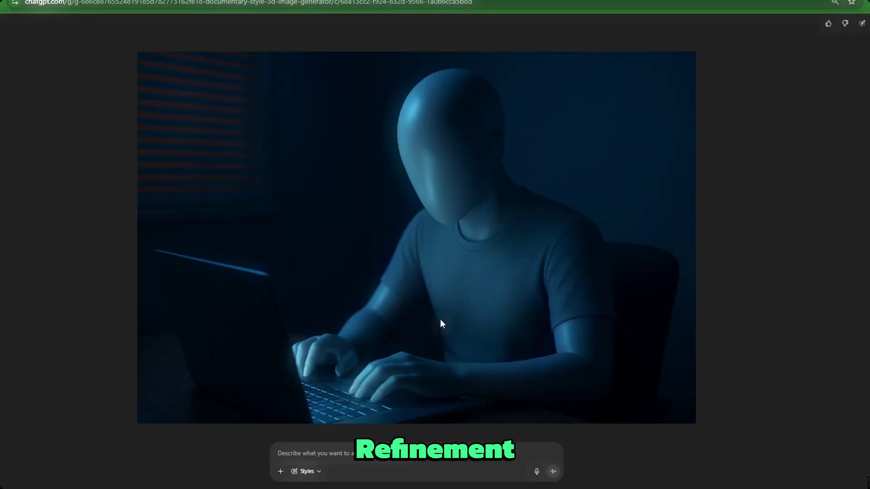
pyautogui.click(819, 168)
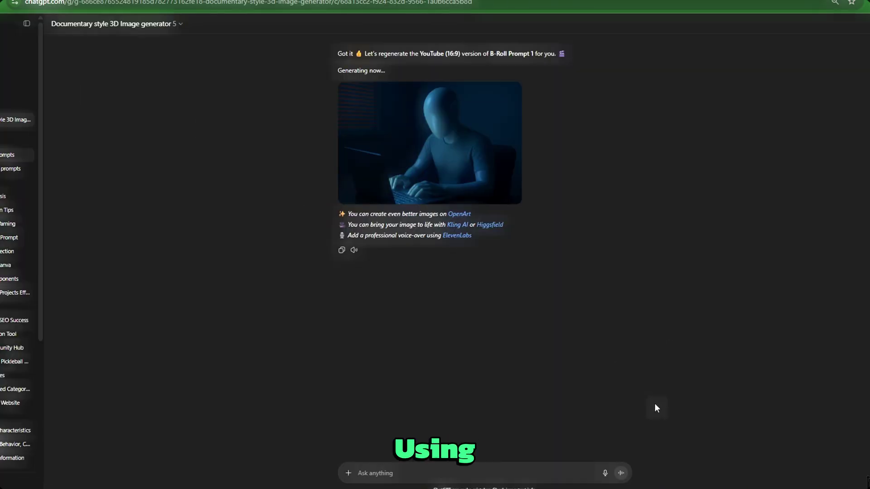
# Step: In OpenArt, generate the faceless-figure prompt with the Imagen 3 model at 16:9 size
pyautogui.click(459, 214)
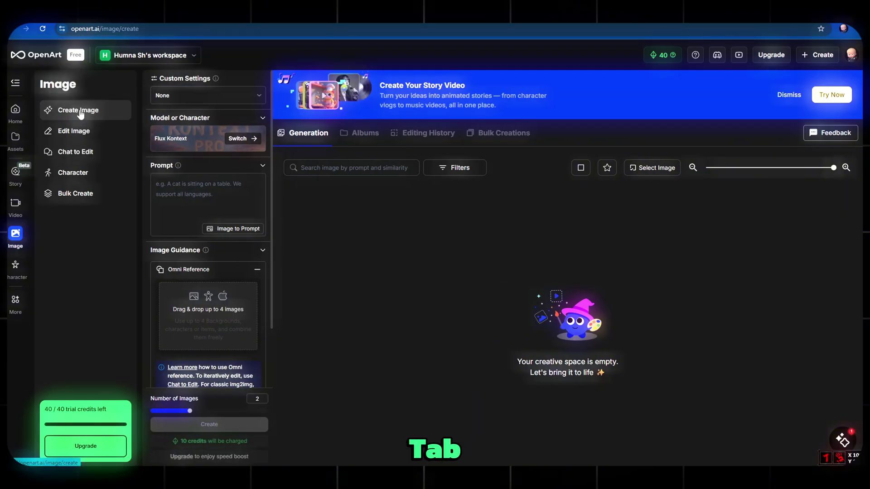
pyautogui.click(198, 143)
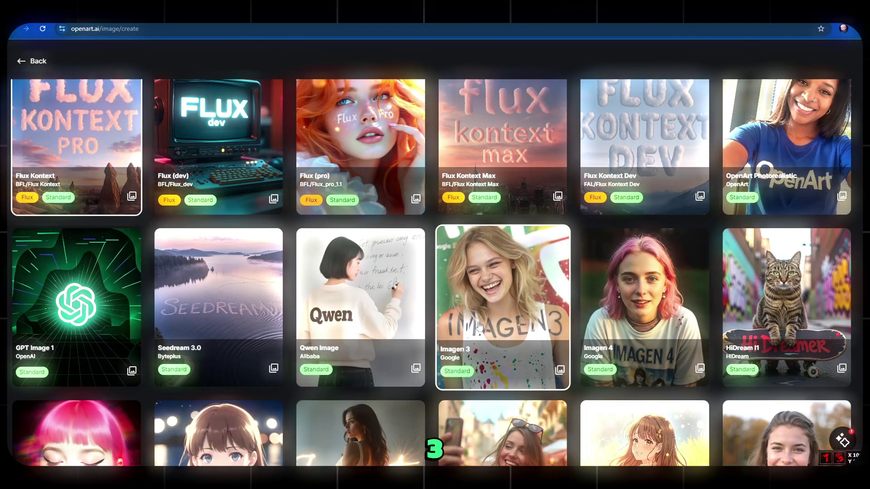
pyautogui.click(490, 313)
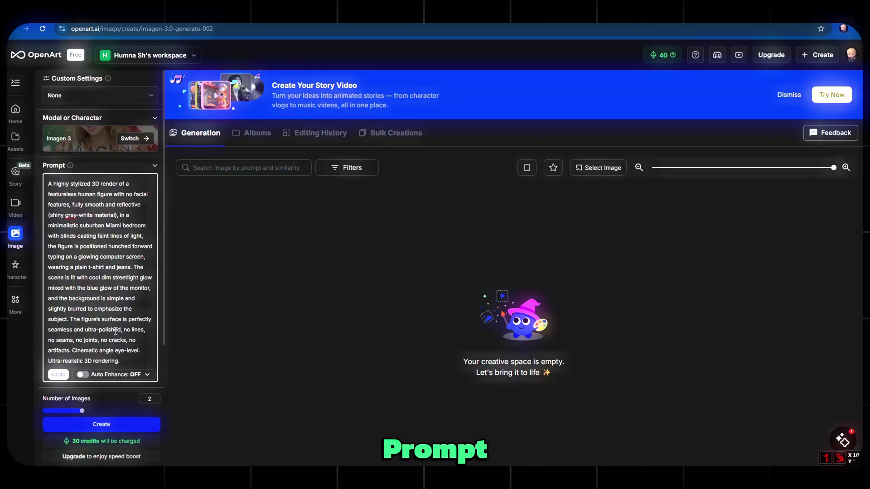
pyautogui.scroll(-2, 116, 338)
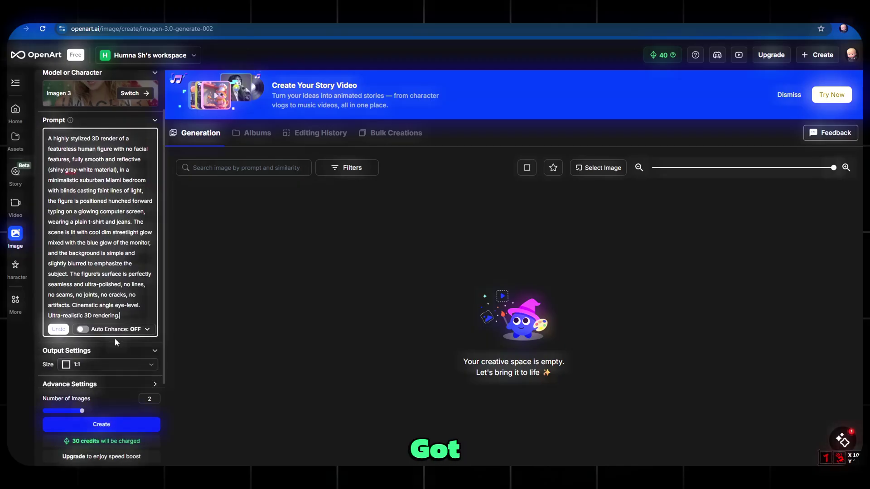
pyautogui.click(104, 361)
pyautogui.click(81, 408)
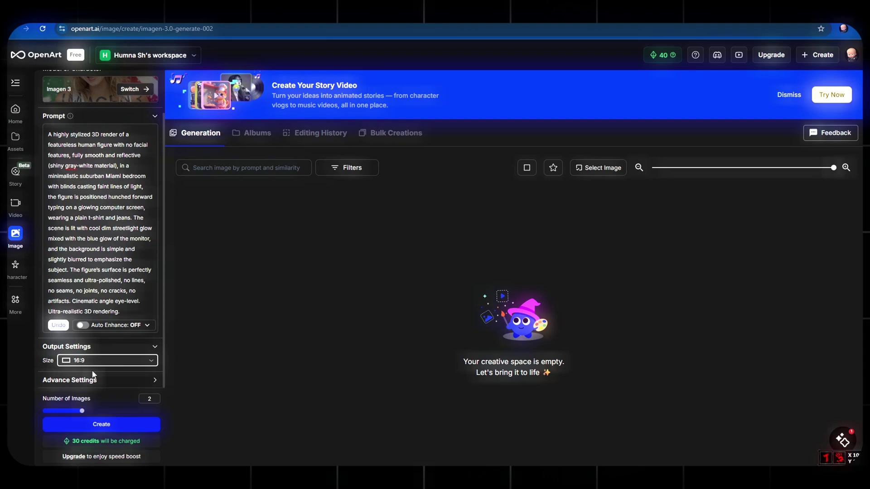
pyautogui.click(101, 426)
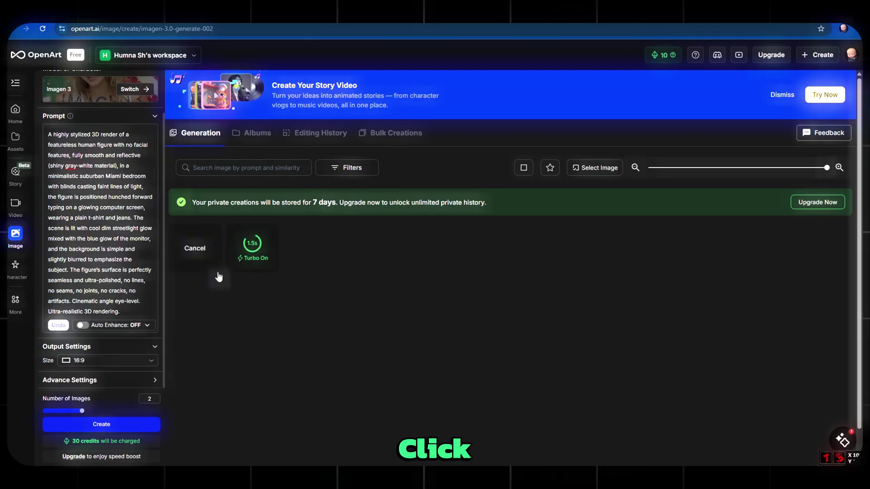
# Step: Review the two finished renders in the detail viewer, flipping between variations
pyautogui.click(251, 250)
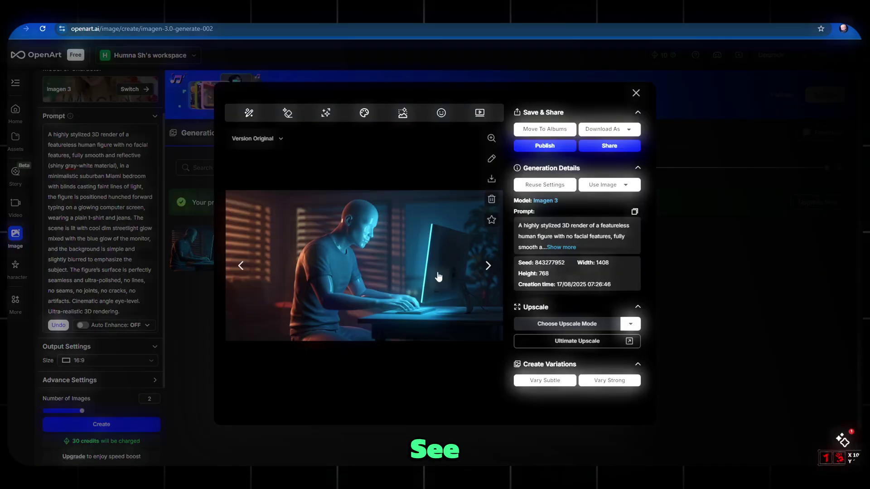
pyautogui.click(487, 269)
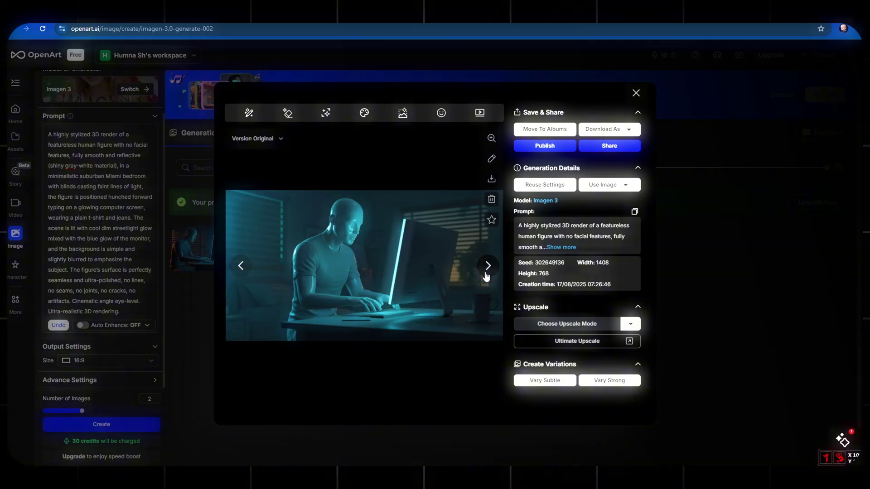
pyautogui.click(242, 267)
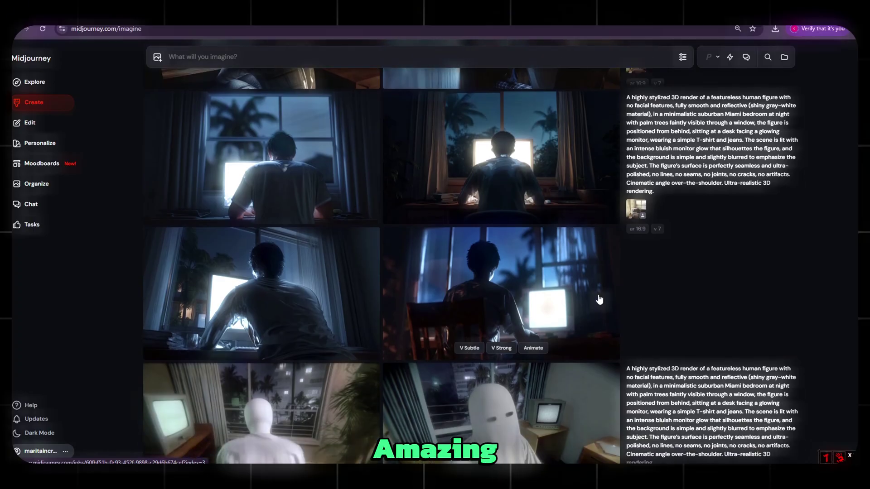
pyautogui.scroll(-3, 693, 298)
pyautogui.scroll(3, 691, 298)
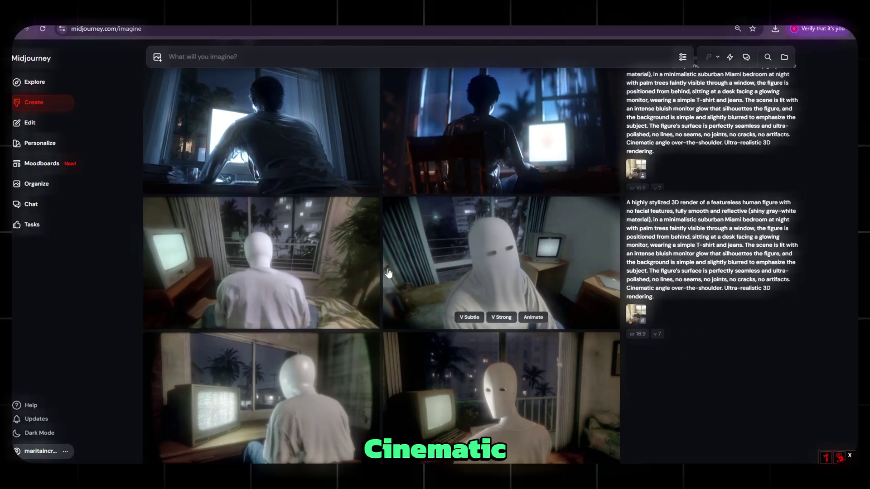
pyautogui.scroll(5, 408, 272)
pyautogui.scroll(5, 290, 338)
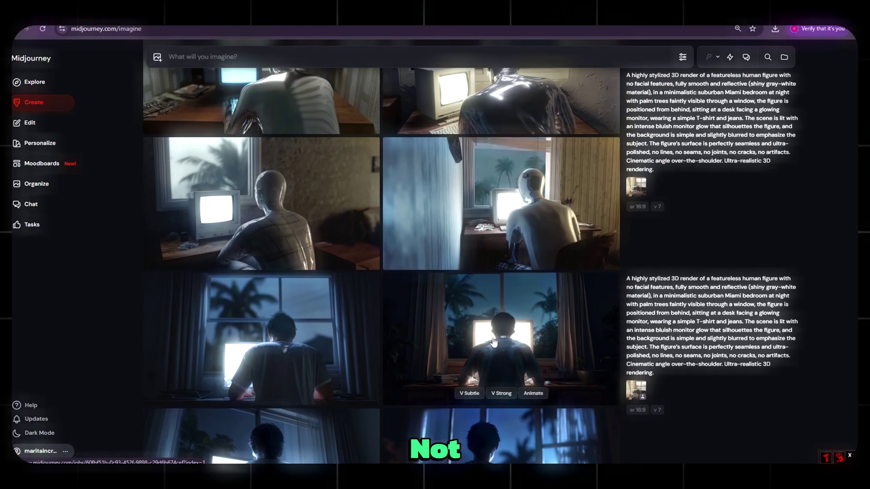
pyautogui.scroll(4, 290, 338)
pyautogui.scroll(4, 289, 338)
pyautogui.scroll(-2, 305, 349)
pyautogui.scroll(-5, 304, 350)
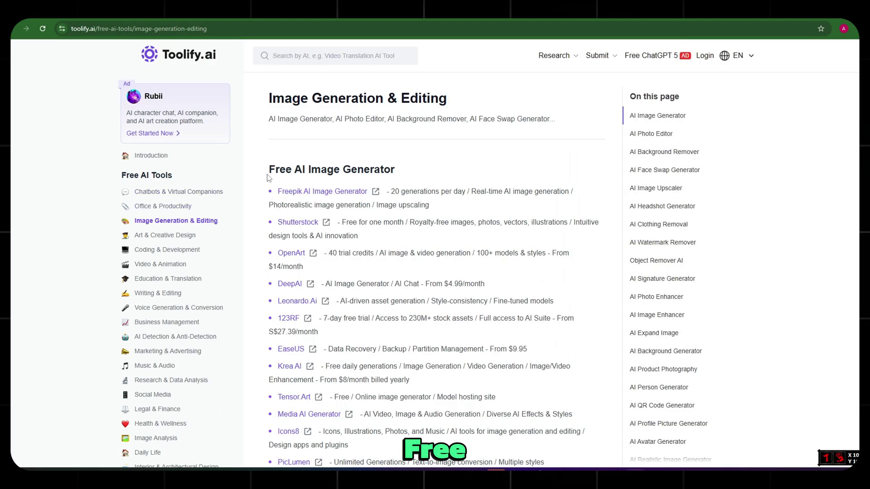
# Step: Browse Toolify's free image generators on the way to Kling AI
pyautogui.click(414, 169)
pyautogui.scroll(-3, 415, 169)
pyautogui.scroll(-3, 341, 237)
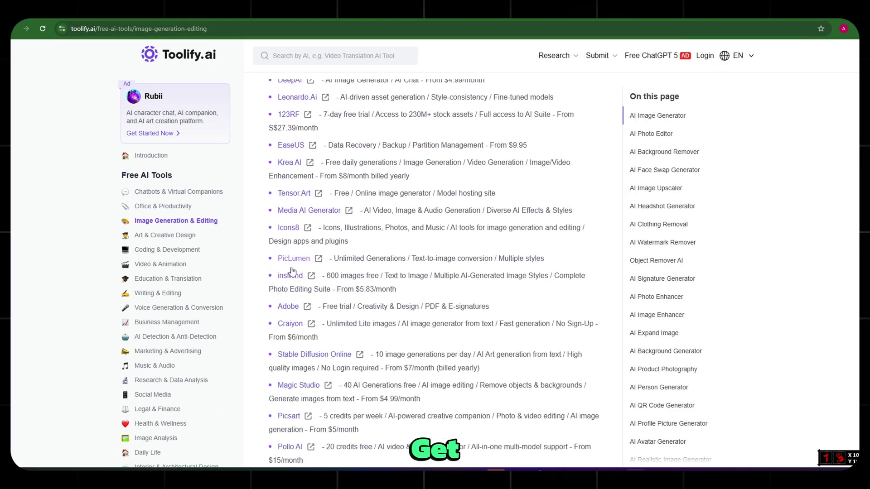
pyautogui.scroll(-3, 286, 283)
pyautogui.scroll(-3, 286, 283)
pyautogui.scroll(-3, 286, 283)
pyautogui.scroll(-2, 292, 343)
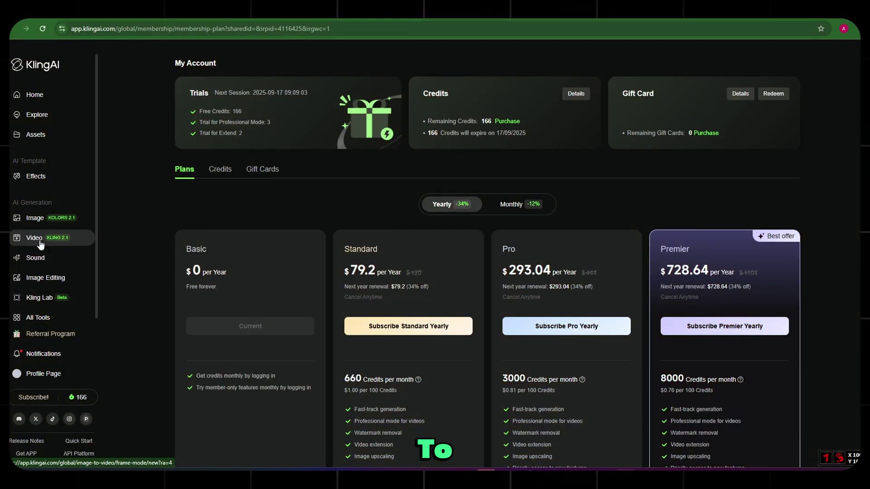
# Step: Load the man-at-desk image as the start frame and adopt DeepSeek's suggested motion prompt
pyautogui.click(39, 240)
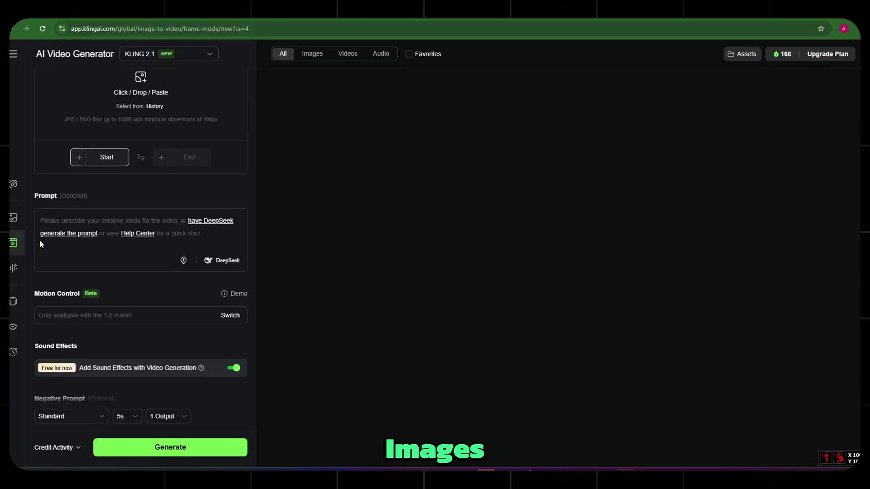
pyautogui.scroll(-2, 102, 204)
pyautogui.scroll(3, 102, 201)
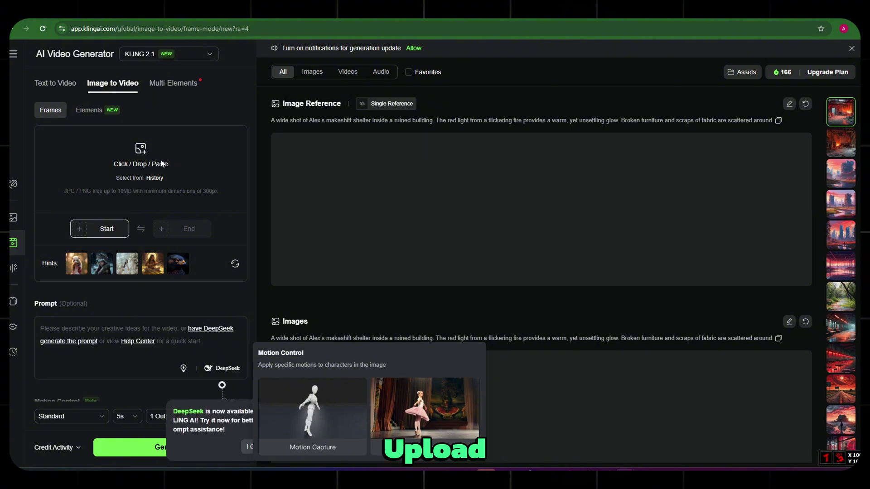
pyautogui.click(140, 164)
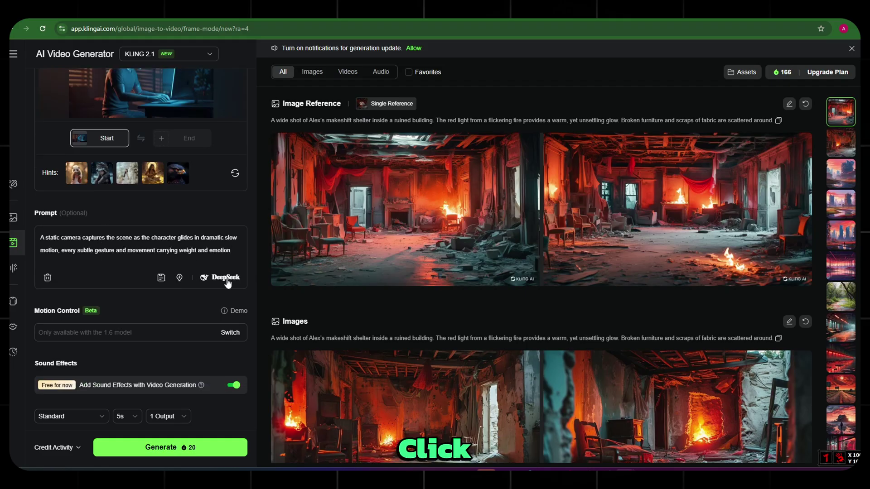
pyautogui.click(228, 278)
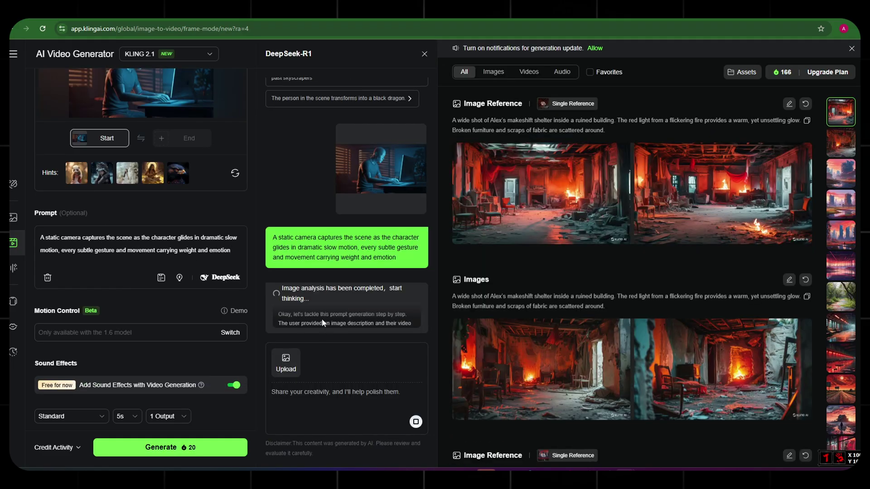
pyautogui.click(403, 303)
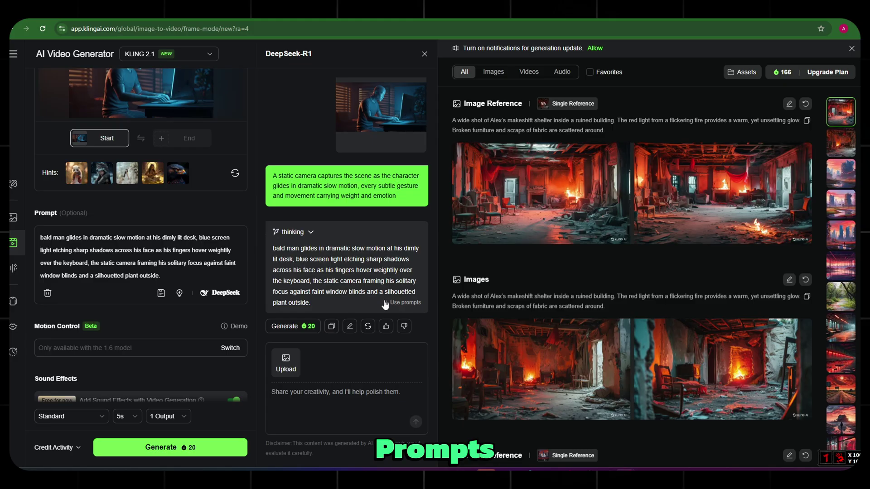
# Step: Keep the 5-second length, generate the video and play the finished result
pyautogui.click(126, 416)
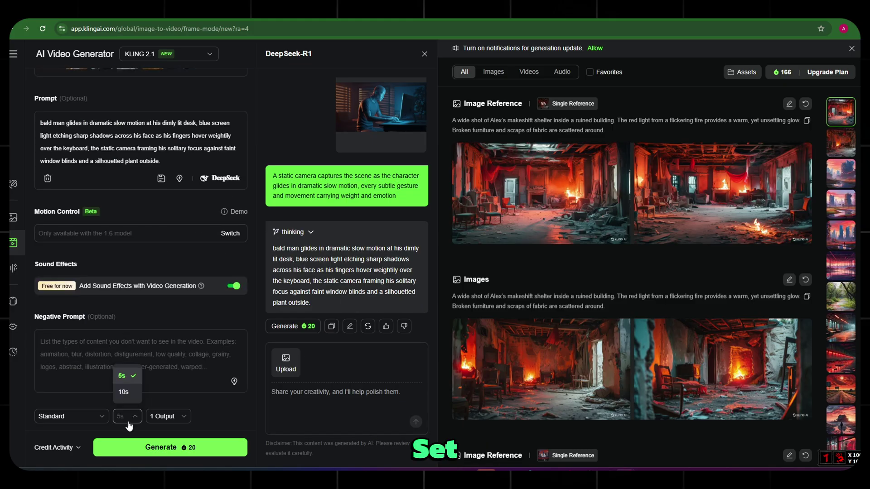
pyautogui.click(181, 448)
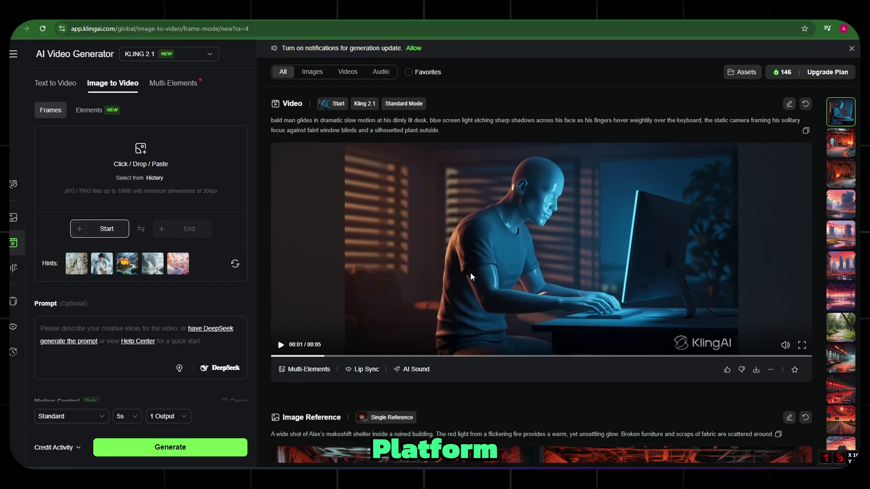
pyautogui.click(470, 273)
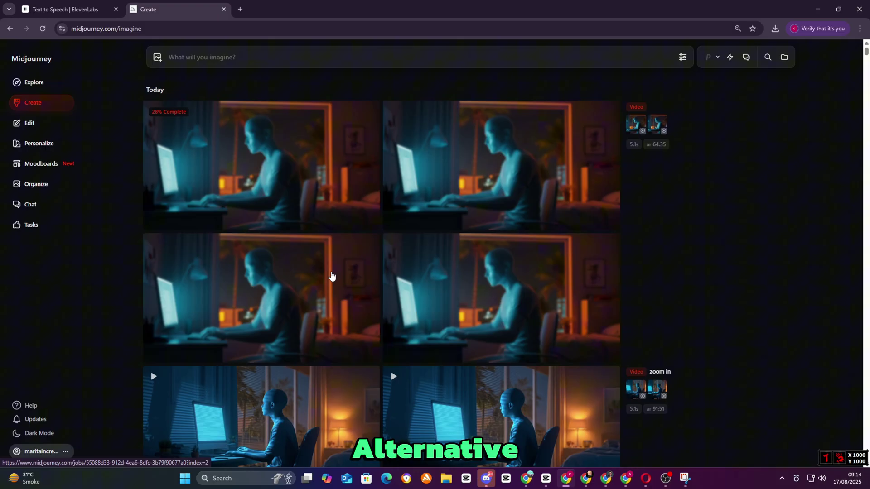
pyautogui.scroll(-2, 333, 276)
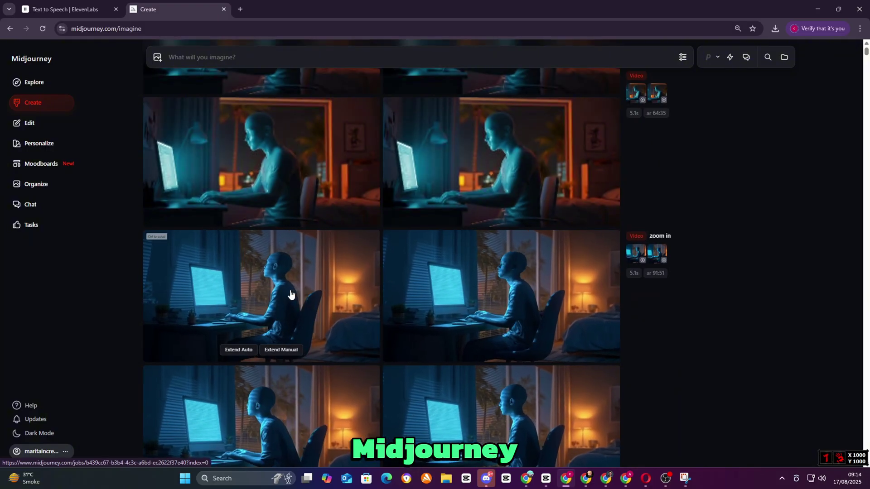
pyautogui.scroll(2, 290, 293)
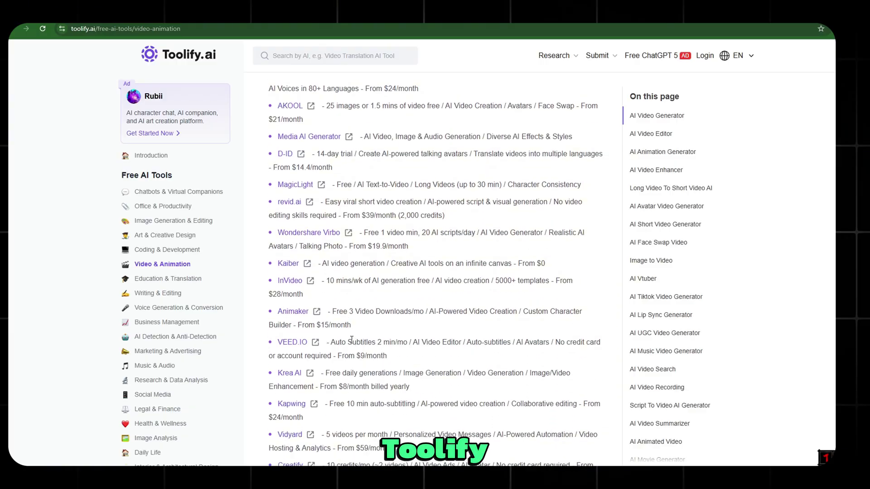
pyautogui.scroll(-3, 351, 340)
pyautogui.scroll(-2, 313, 350)
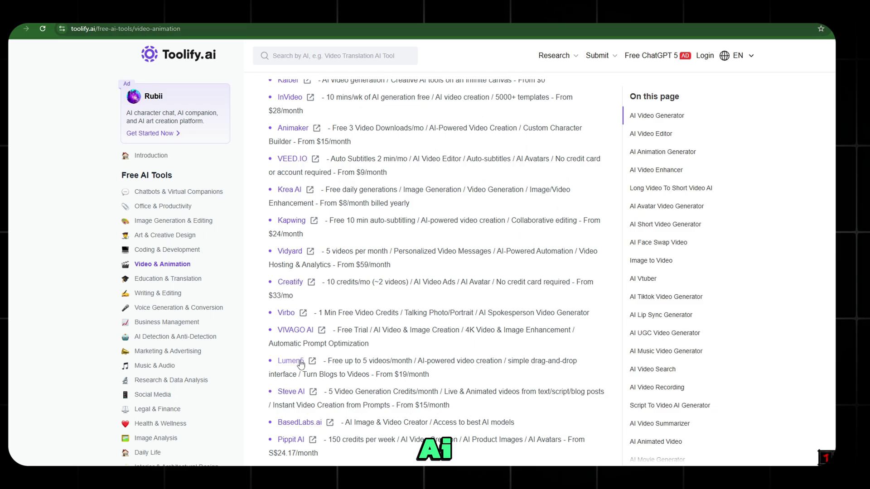
pyautogui.scroll(-1, 307, 396)
pyautogui.scroll(-2, 326, 401)
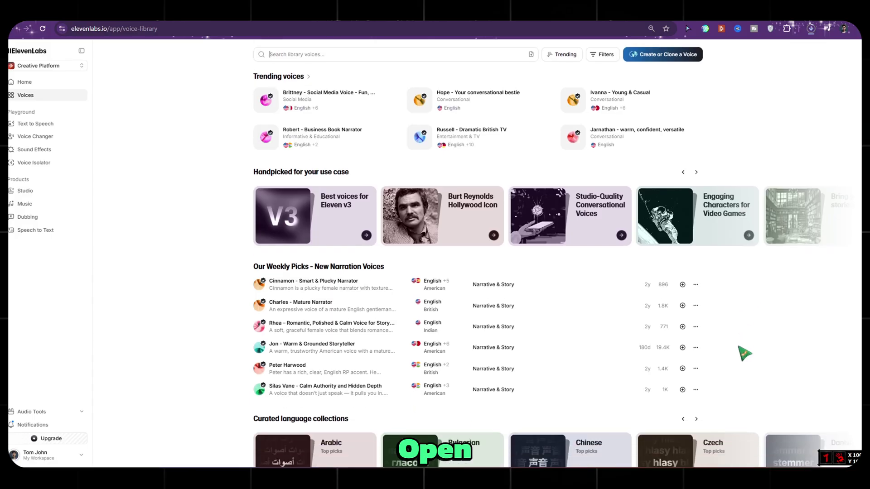
pyautogui.scroll(-2, 748, 354)
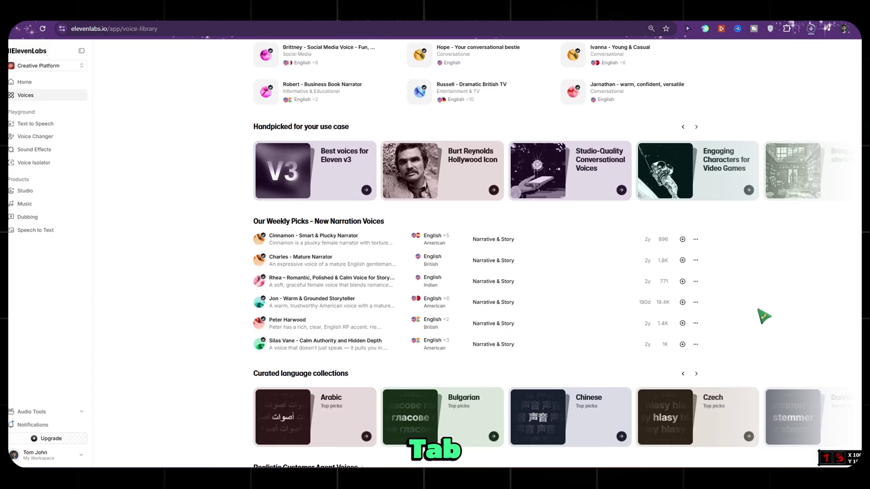
# Step: Filter the voice library to English language, American accent and male voices
pyautogui.press('Tab')
pyautogui.click(601, 100)
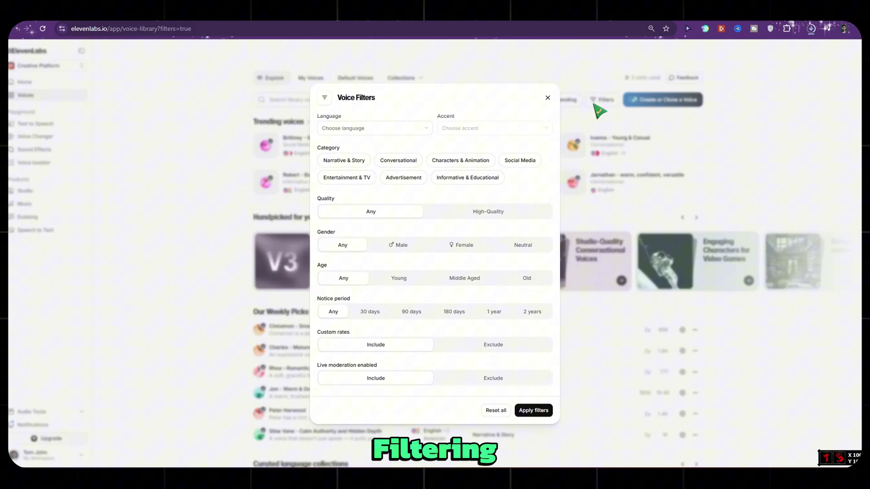
pyautogui.click(374, 127)
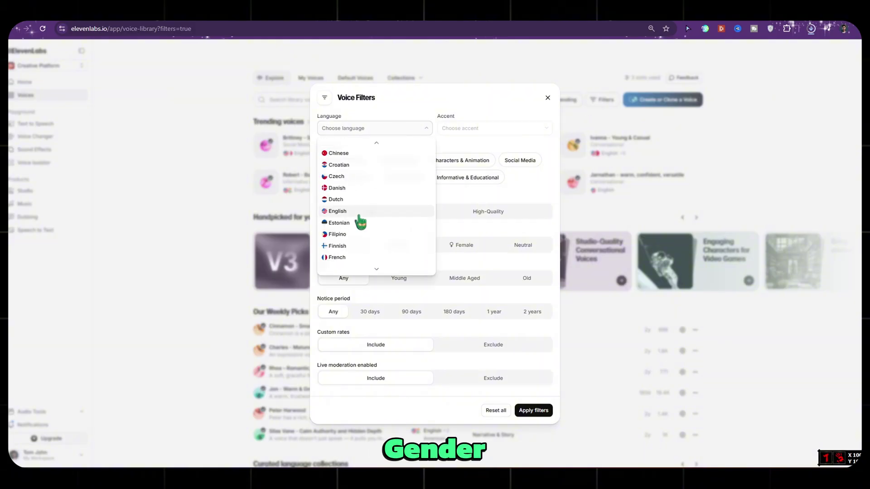
pyautogui.click(361, 219)
pyautogui.click(493, 128)
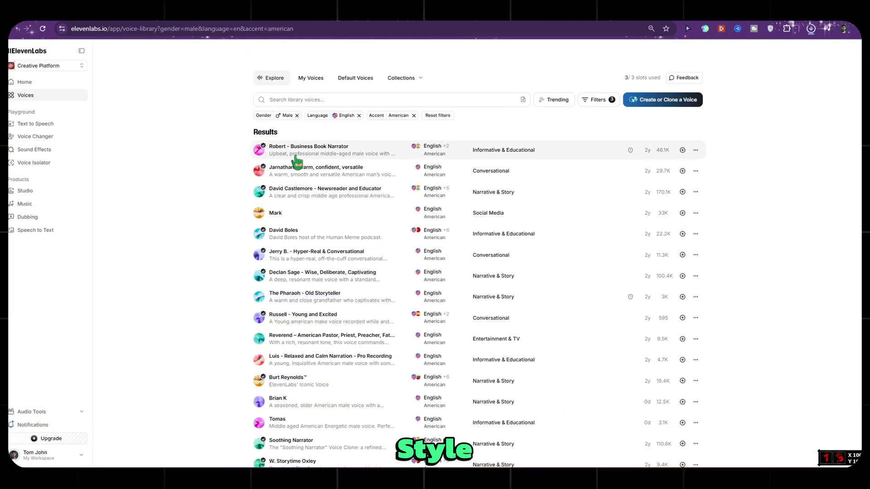
pyautogui.scroll(-5, 301, 320)
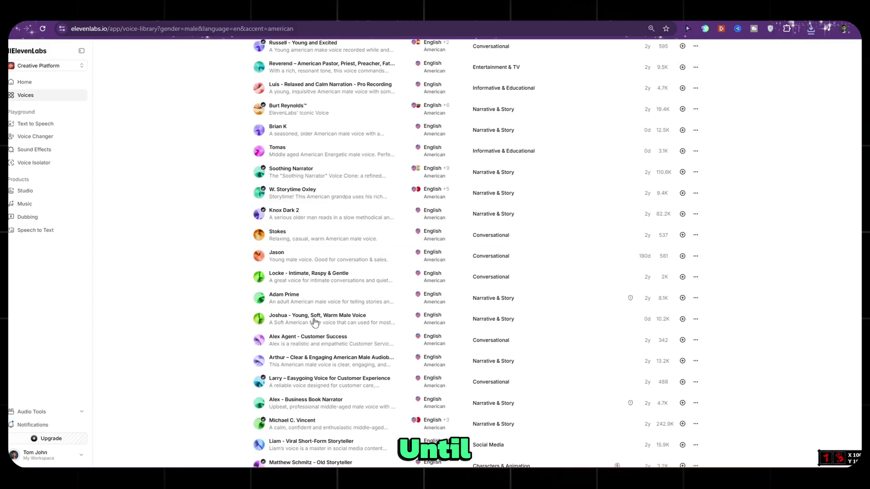
pyautogui.scroll(-3, 302, 319)
pyautogui.scroll(10, 301, 320)
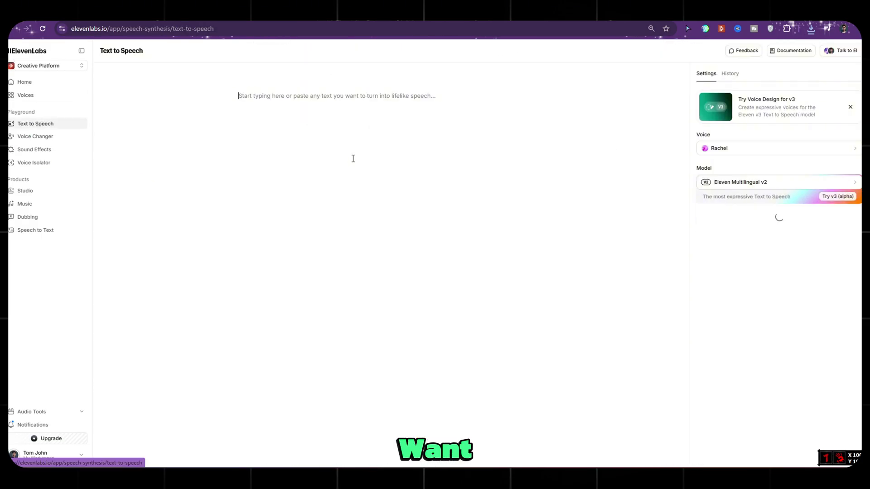
# Step: Select the Rhys voice and paste the space station hacker script for narration
pyautogui.click(728, 178)
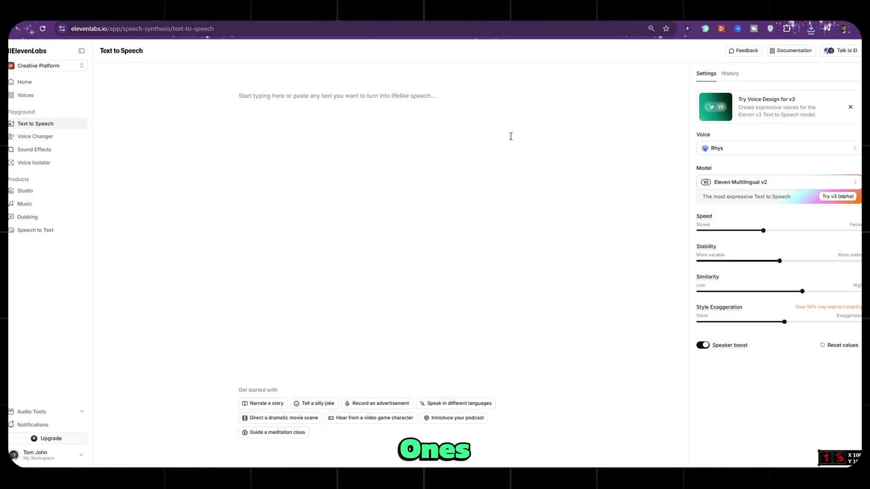
pyautogui.write('On its surface, the International Space Station heats up to 120 degrees Celsius.  Inside, the climate-control system keeps astronauts alive. If it fails, they would literally be cooked.  And now, a hacker has the software that controls it.  Not a government agent. Not a spy. A 15-year-old boy in his bedroom.')
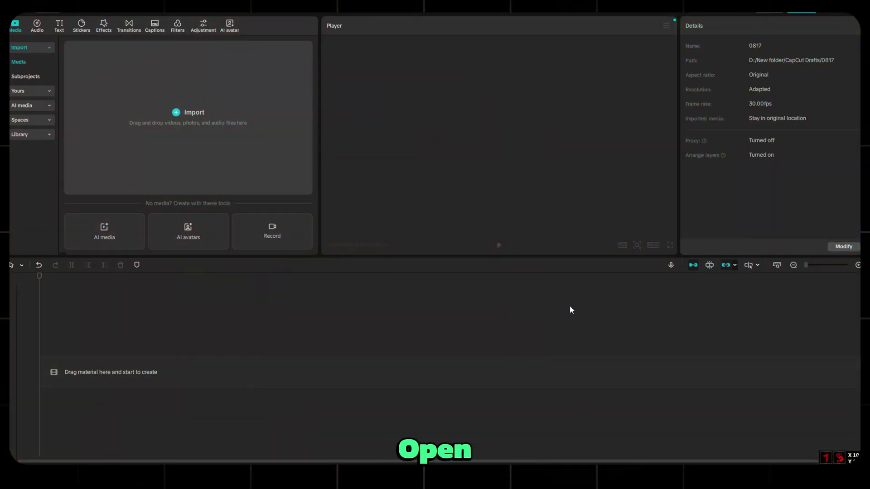
# Step: Set the CapCut project aspect ratio to 16:9 and save the settings
pyautogui.click(844, 246)
pyautogui.click(493, 234)
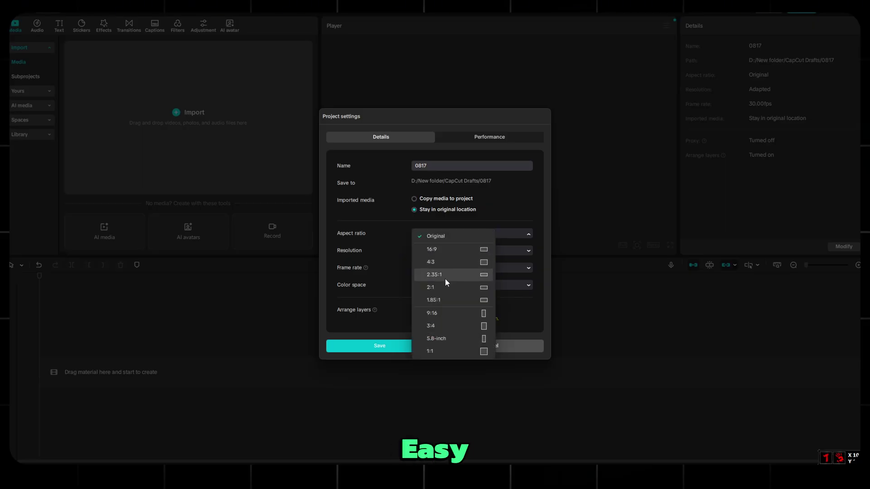
pyautogui.click(439, 249)
pyautogui.click(409, 346)
pyautogui.scroll(1, 194, 207)
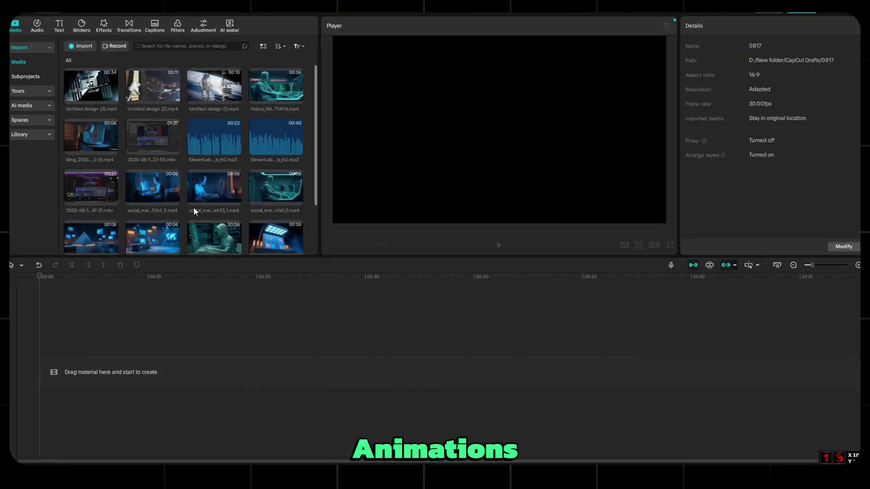
# Step: Place the second ElevenLabs voiceover clip right after the first on the audio track
pyautogui.click(214, 141)
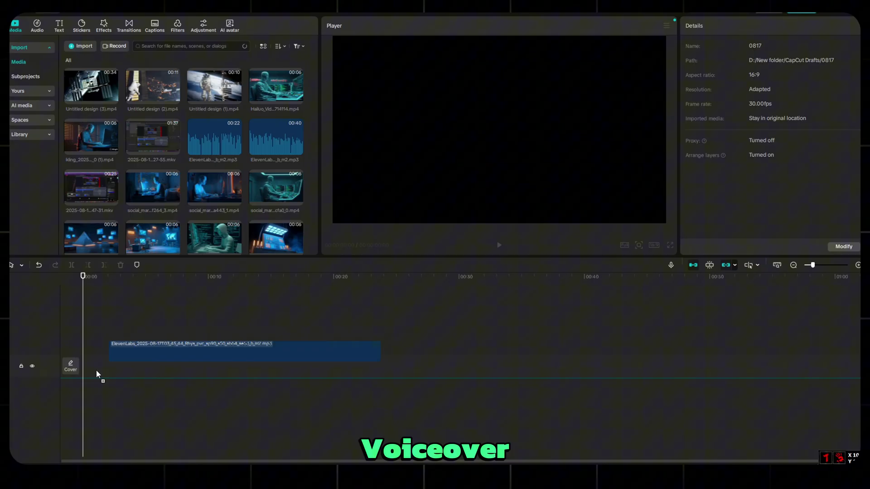
pyautogui.moveTo(380, 389); pyautogui.dragTo(364, 396)
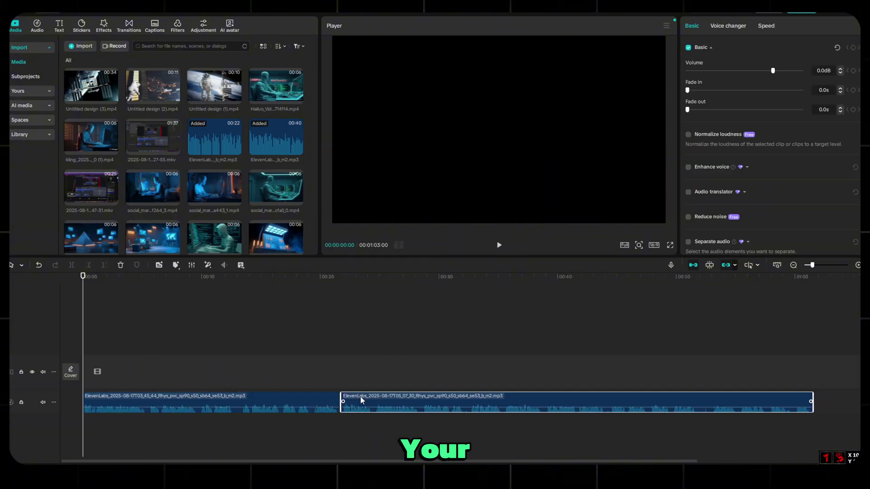
pyautogui.click(362, 402)
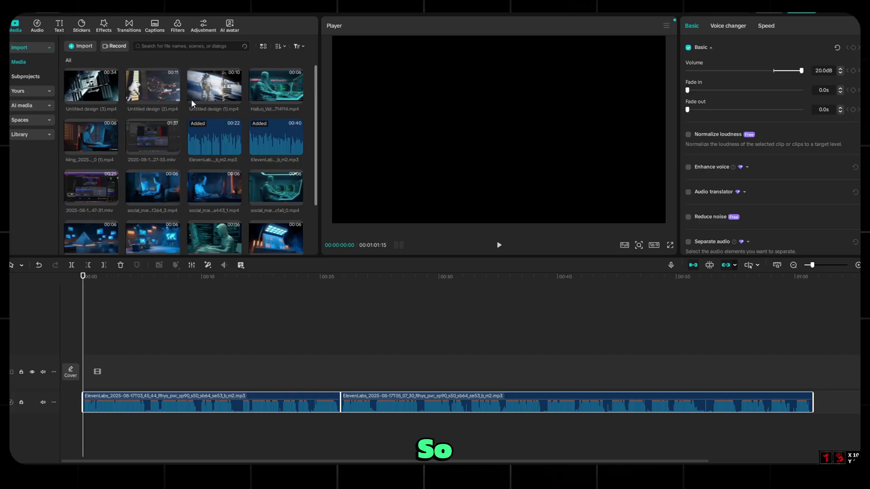
# Step: Put the astronaut clip at the start of the video track, trimmed to the narration
pyautogui.moveTo(142, 84); pyautogui.dragTo(145, 334)
pyautogui.moveTo(206, 371); pyautogui.dragTo(120, 370)
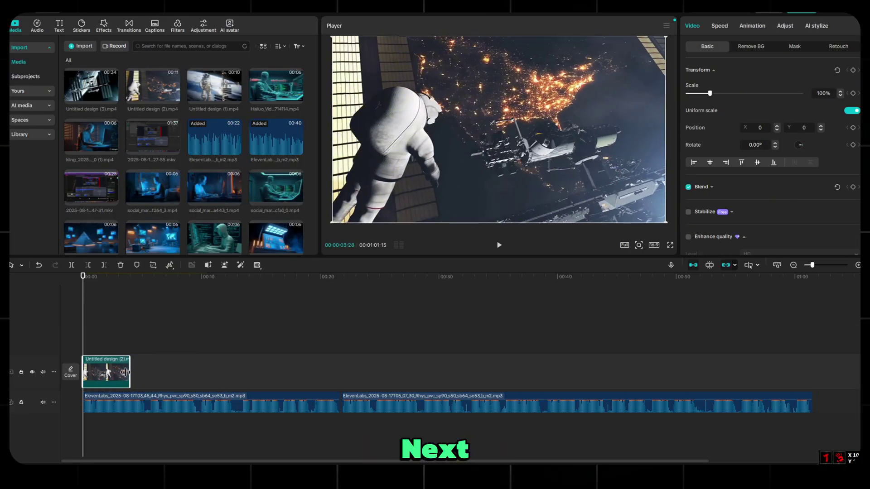
pyautogui.press('space')
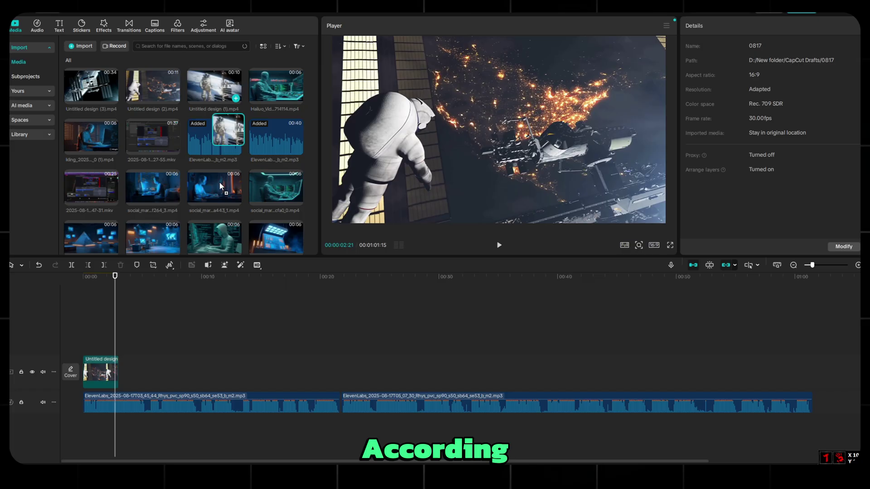
# Step: Add the next animated clip after it and trim it shorter to fit the voiceover
pyautogui.moveTo(214, 89); pyautogui.dragTo(170, 371)
pyautogui.moveTo(242, 373); pyautogui.dragTo(152, 377)
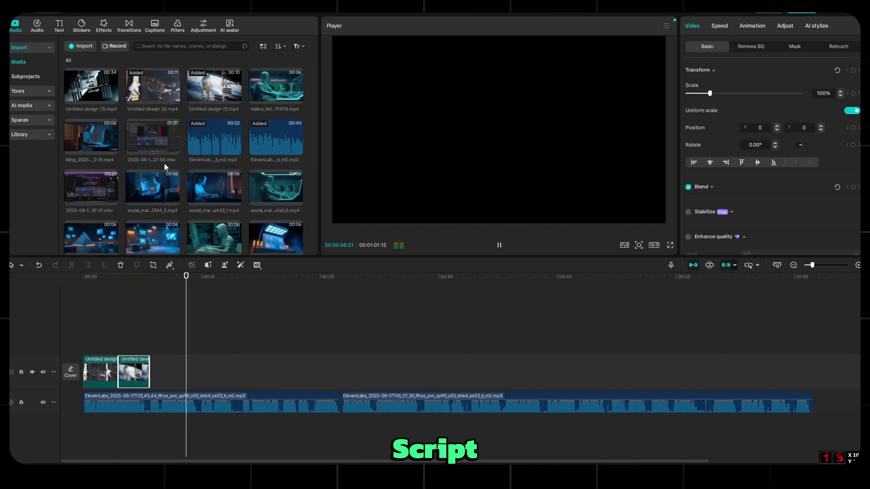
pyautogui.press('space')
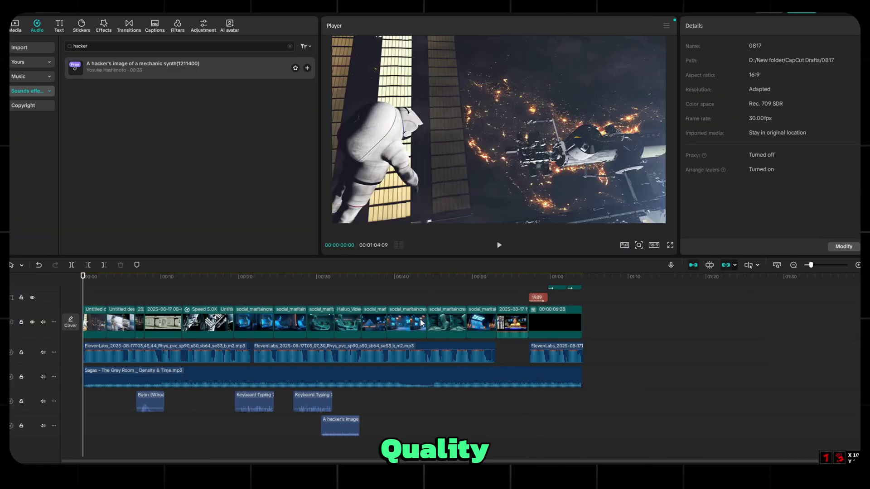
# Step: Bring up the export window for the finished video
pyautogui.click(812, 14)
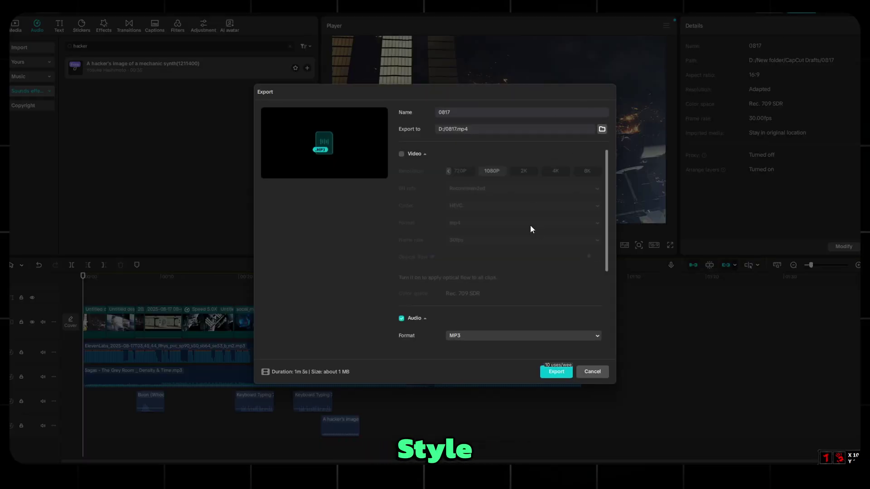